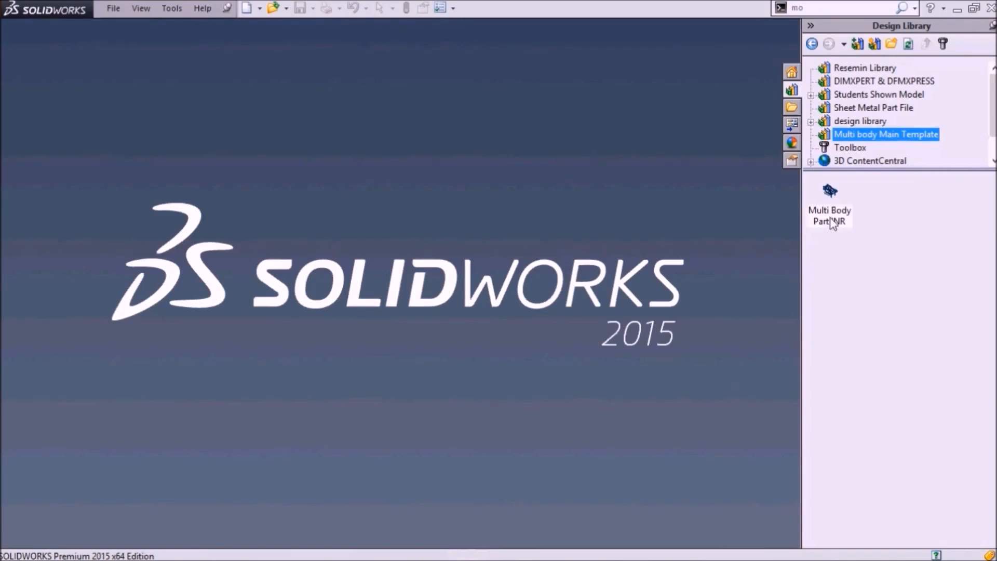
Open the Multi Body Part INR model from the Multi body Main Template library folder and start Costing on it
drag(482, 292, 482, 292)
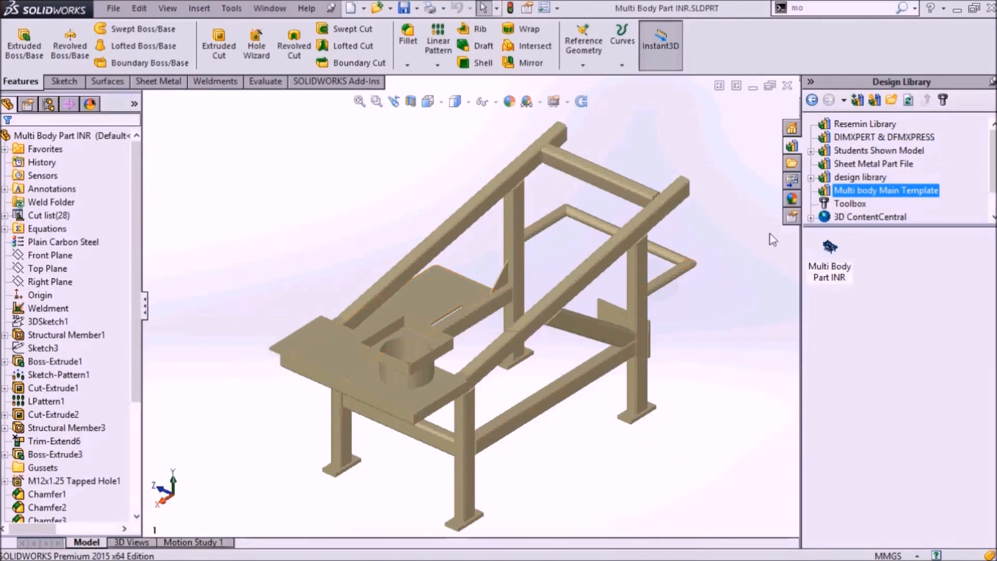
click(264, 81)
click(965, 59)
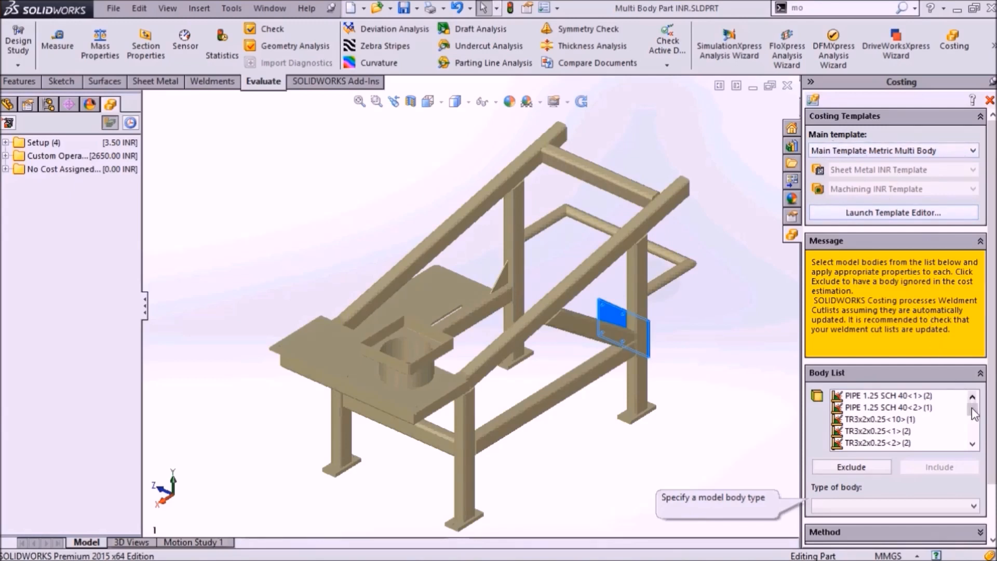
Examine the costing body list from the pipe and tube members through the sheet metal and unclassified bodies, checking individual members in the model
drag(972, 408, 972, 422)
scroll(972, 422, down, 1)
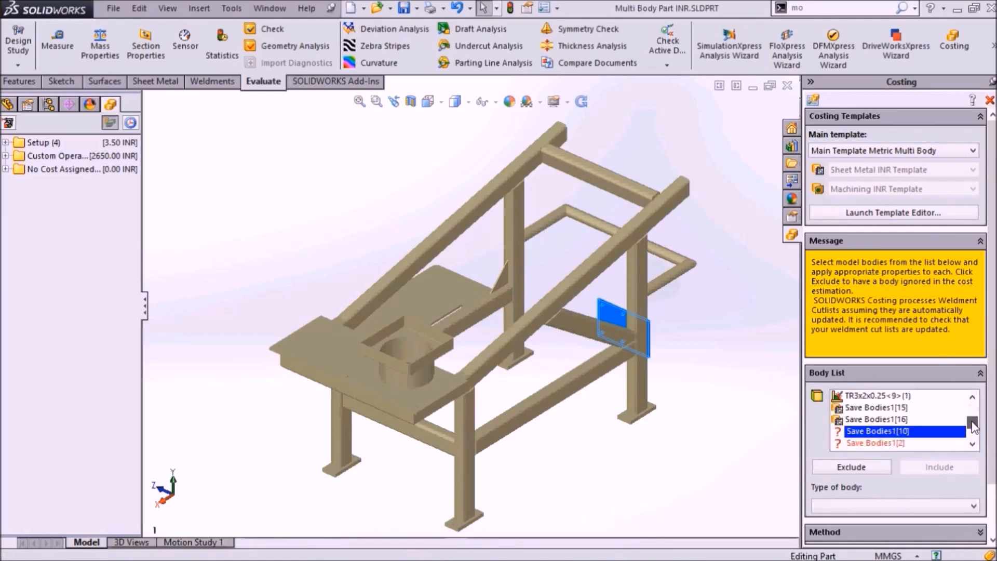
drag(972, 422, 975, 437)
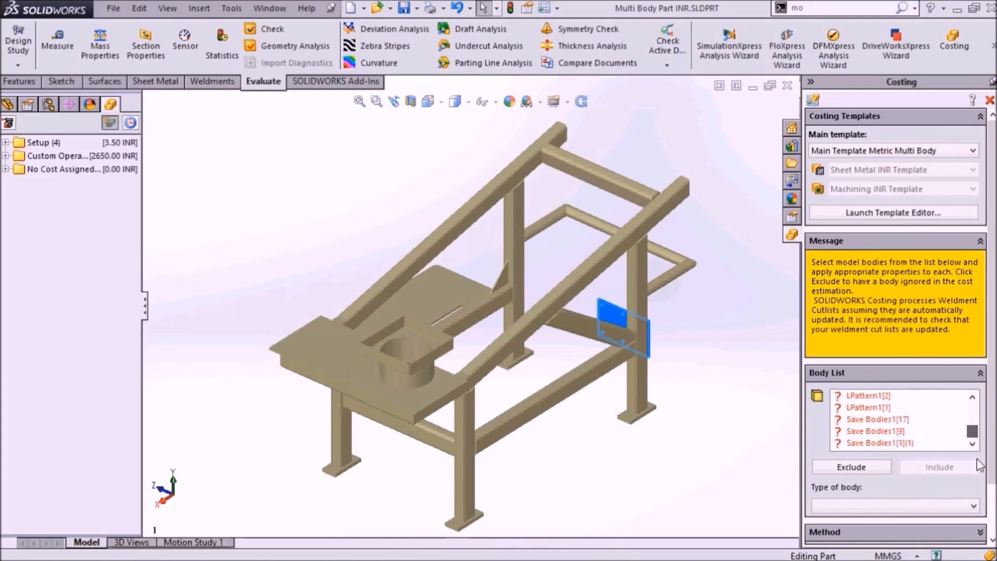
drag(975, 443, 975, 413)
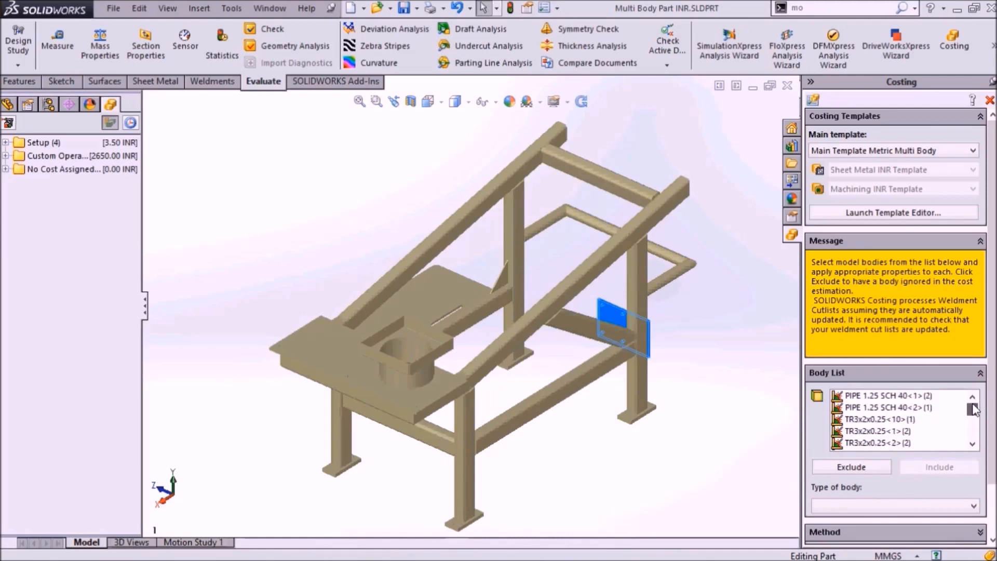
click(880, 396)
click(890, 432)
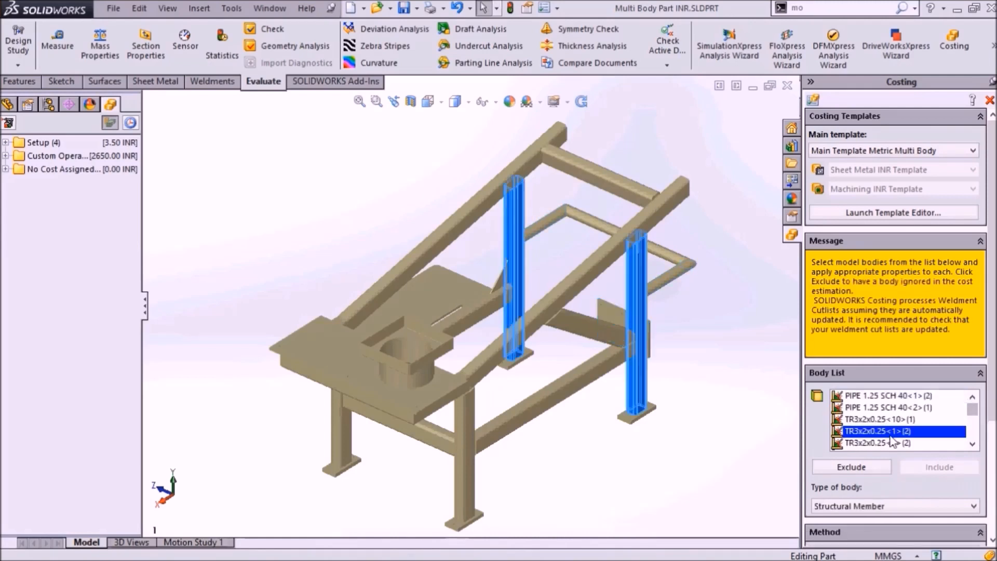
drag(973, 410, 974, 417)
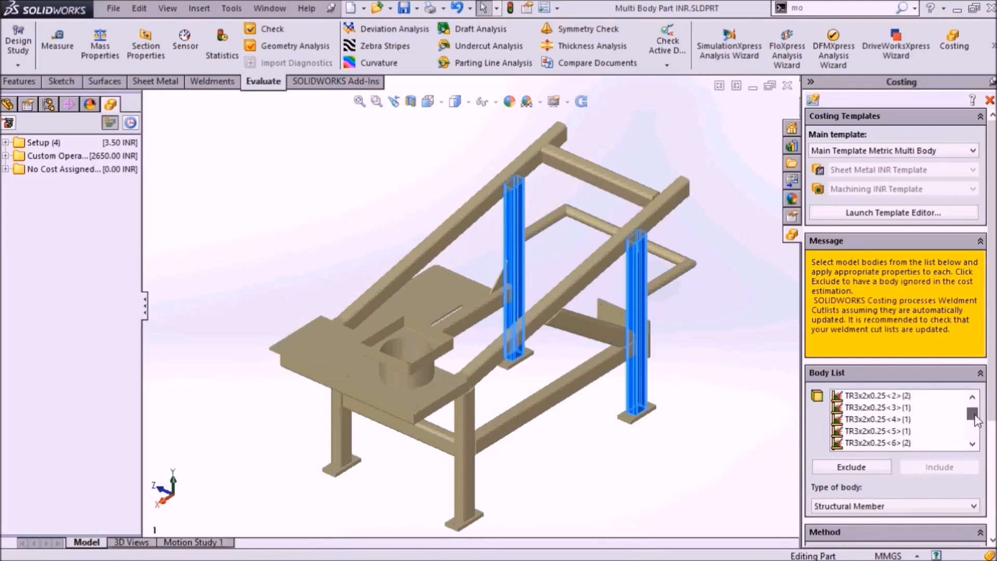
scroll(976, 425, down, 1)
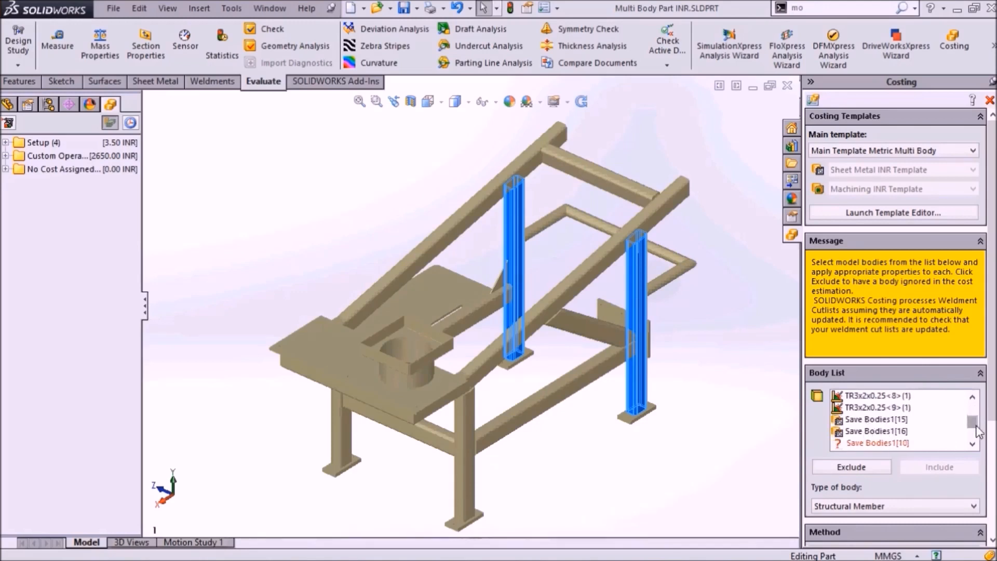
drag(977, 426, 978, 429)
Exclude the body Save Bodies1[10] from the cost estimation and include it again
click(891, 408)
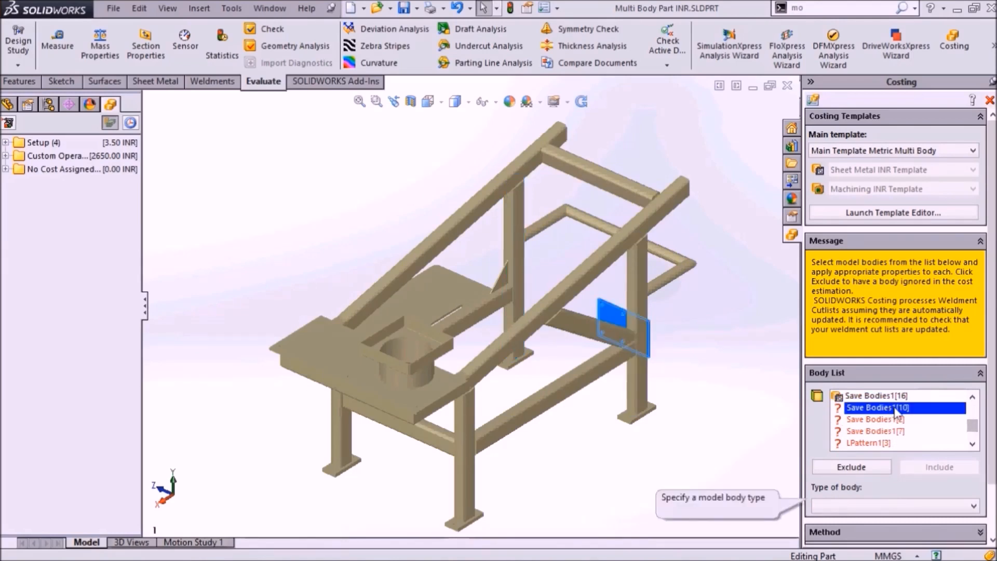
click(862, 469)
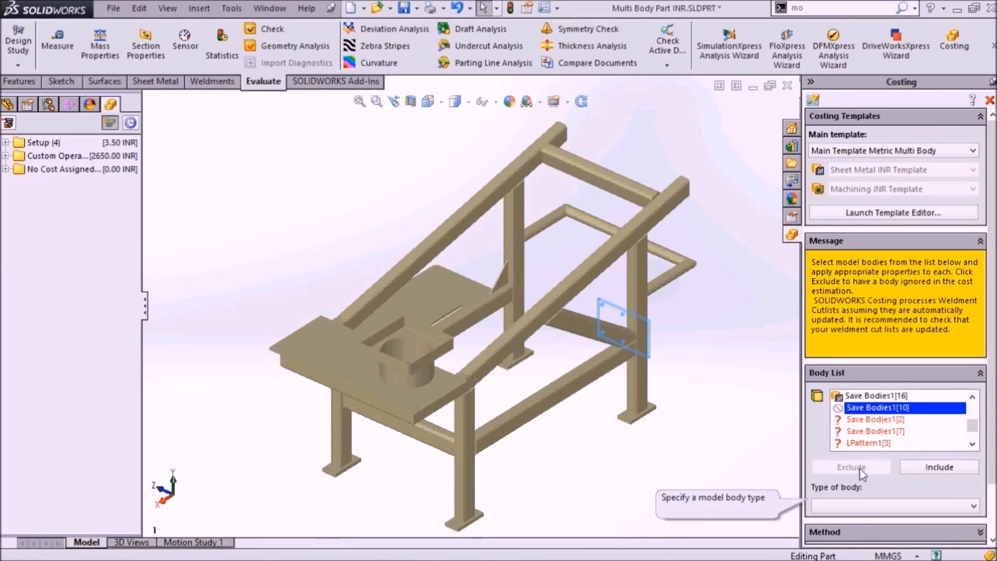
click(942, 466)
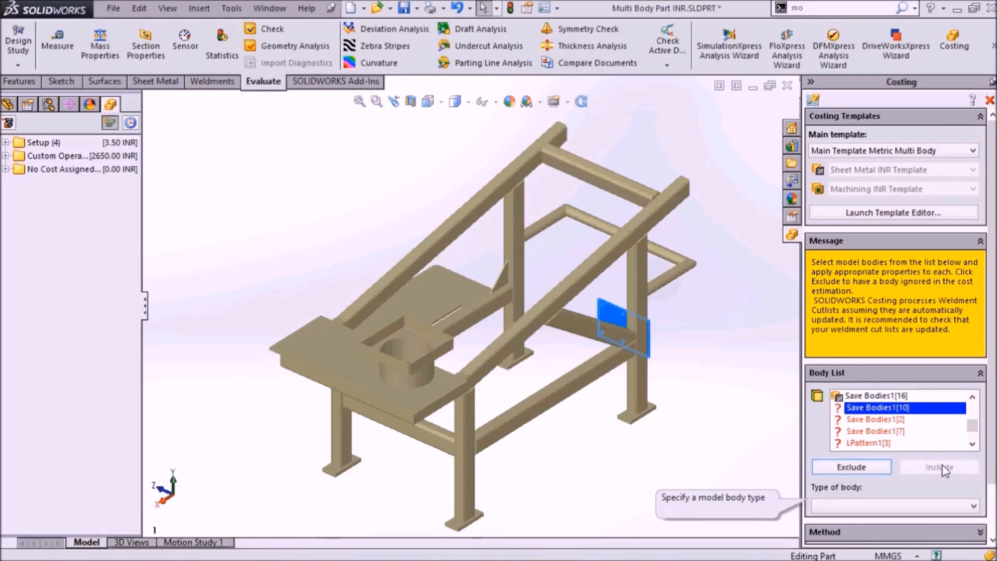
Set all unclassified bodies from Save Bodies1[10] through Save Bodies1[1](1) to body type General and begin the cost estimation
click(973, 445)
click(973, 445)
click(972, 445)
click(972, 444)
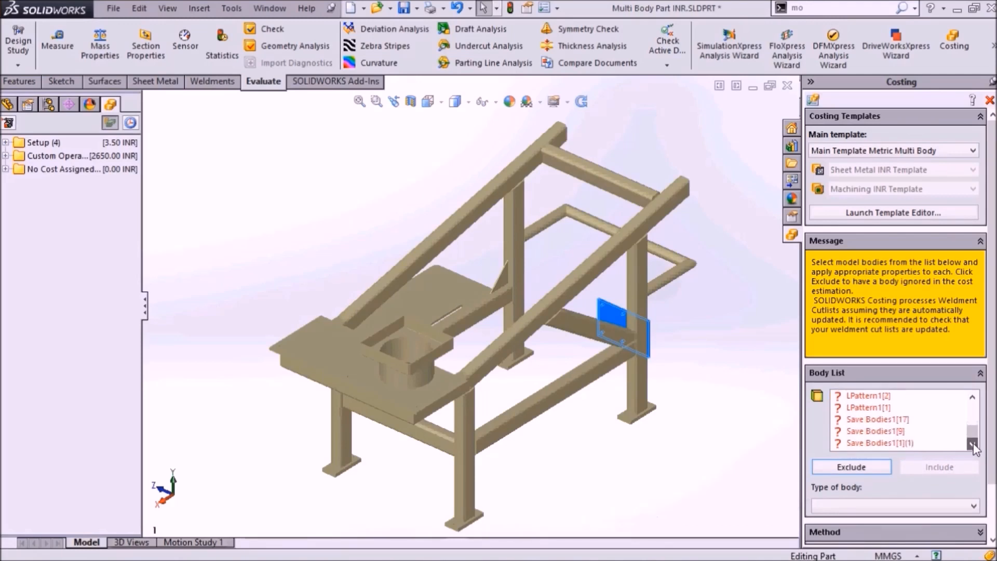
shift+click(908, 445)
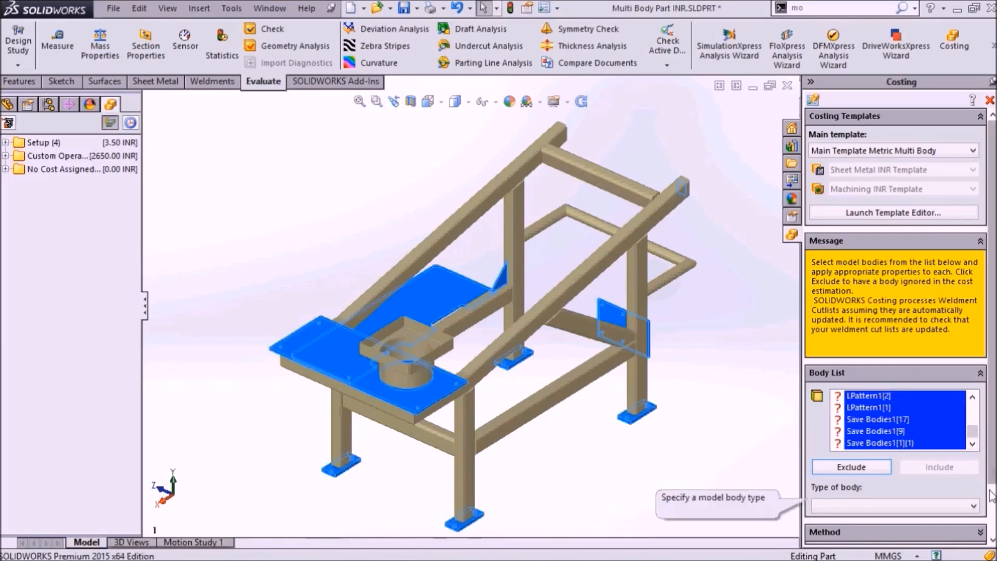
scroll(992, 496, down, 3)
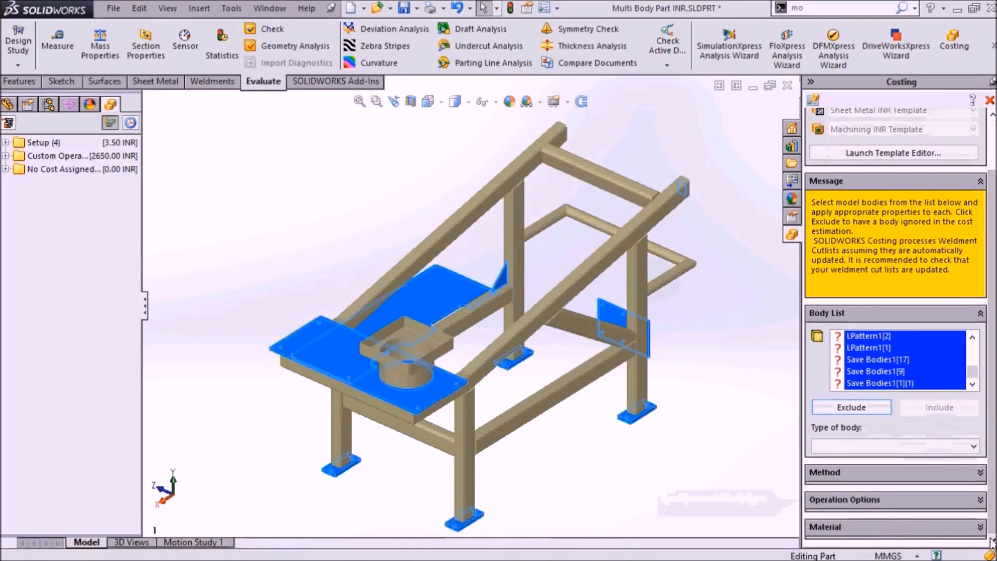
click(960, 447)
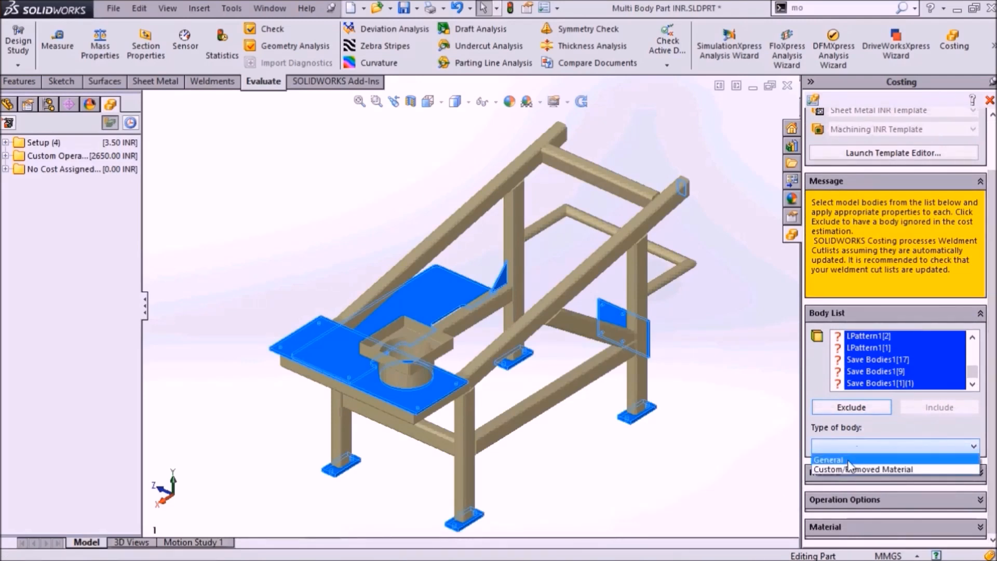
click(862, 461)
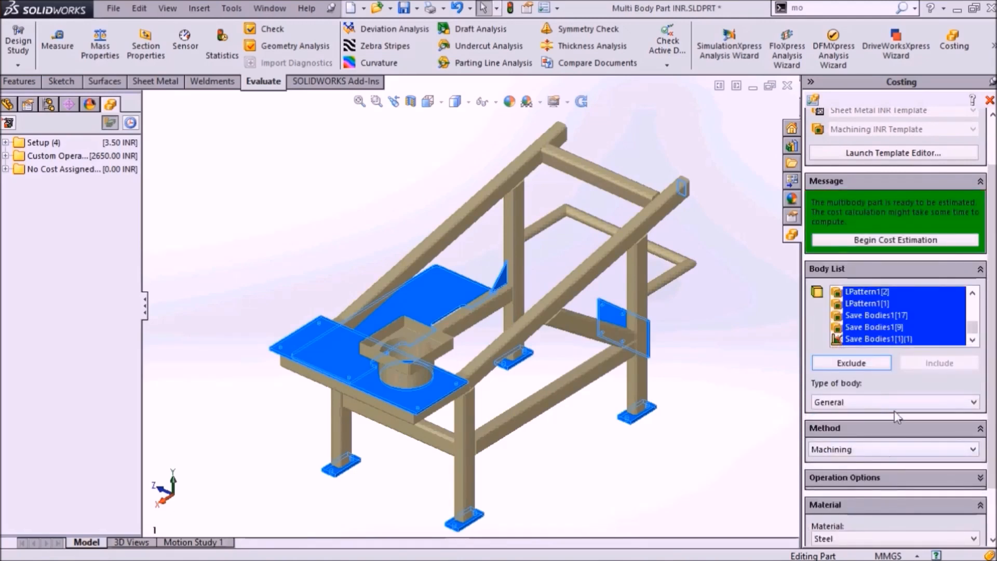
click(903, 247)
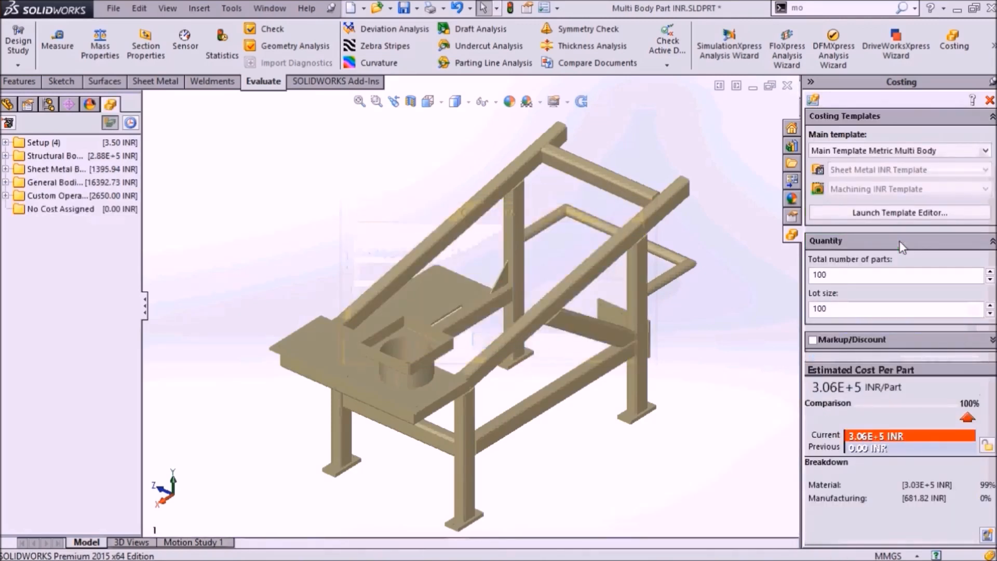
Expand the Setup, Structural Bodies, Sheet Metal Bodies, General Bodies and Custom Operations cost groups and review their itemized costs
click(5, 142)
click(5, 209)
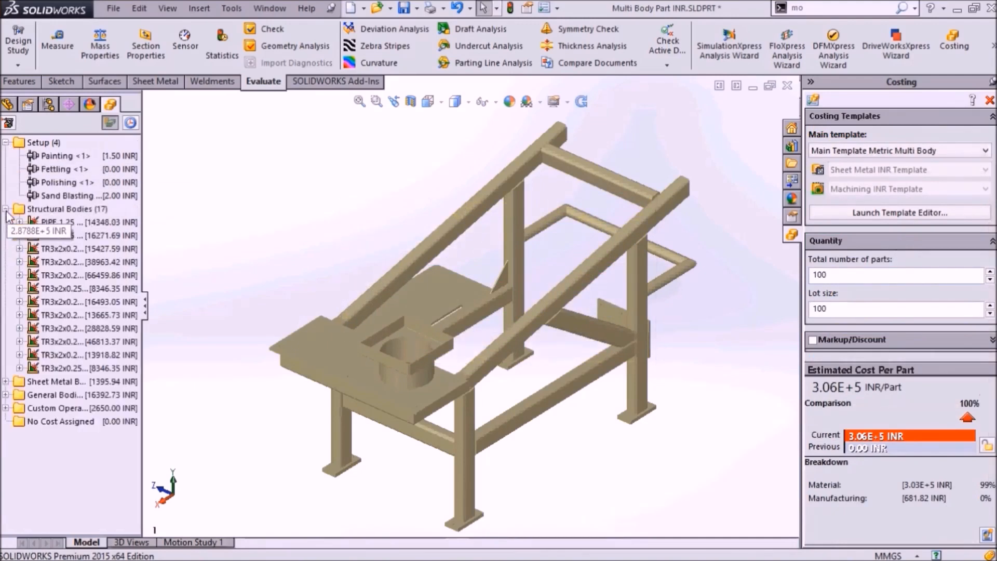
click(5, 382)
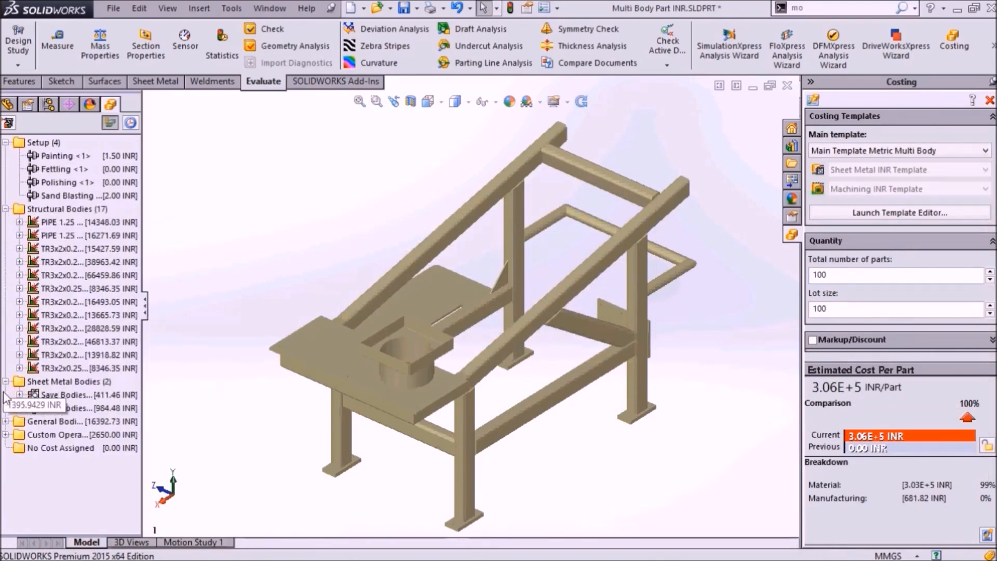
click(5, 421)
click(5, 528)
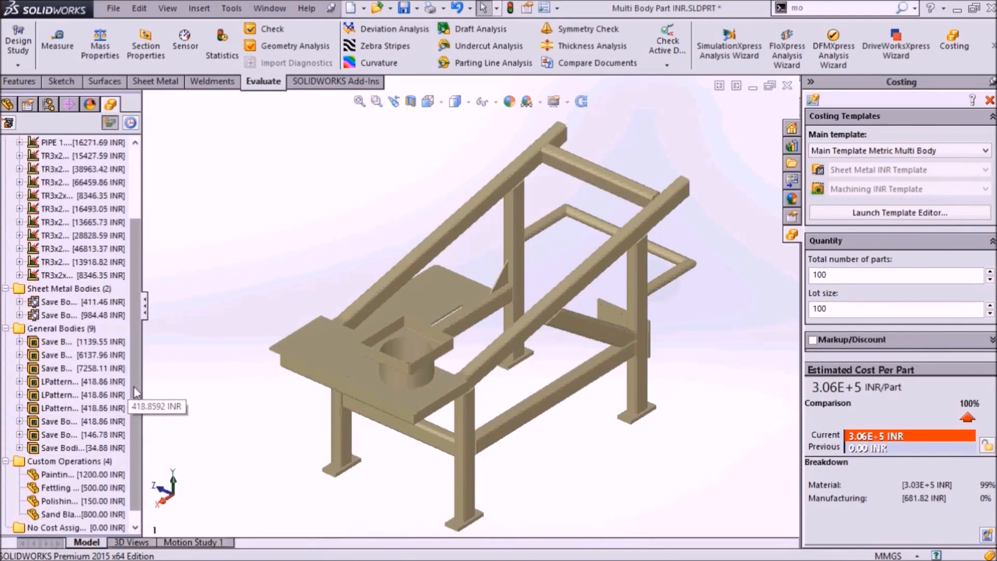
scroll(124, 393, up, 3)
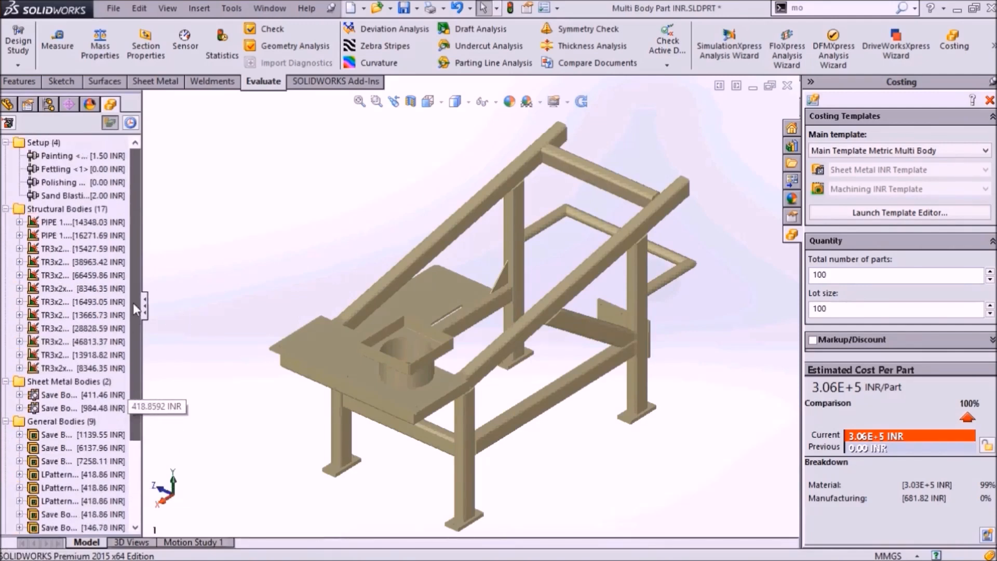
Inspect the individual costing of structural member PIPE 1.25 SCH 40<2>, including its end cuts, and return to the multibody costing
click(46, 236)
double_click(40, 238)
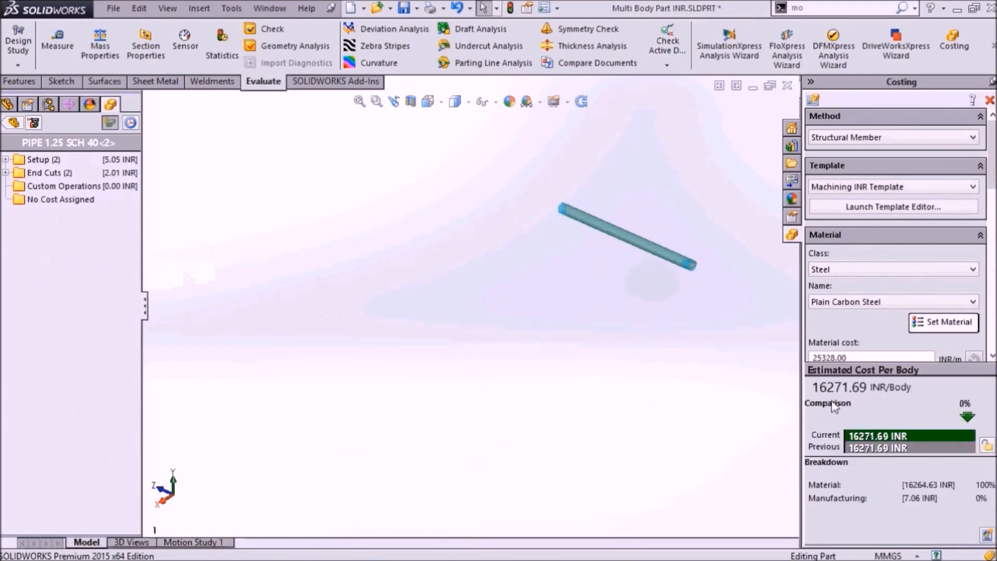
click(13, 127)
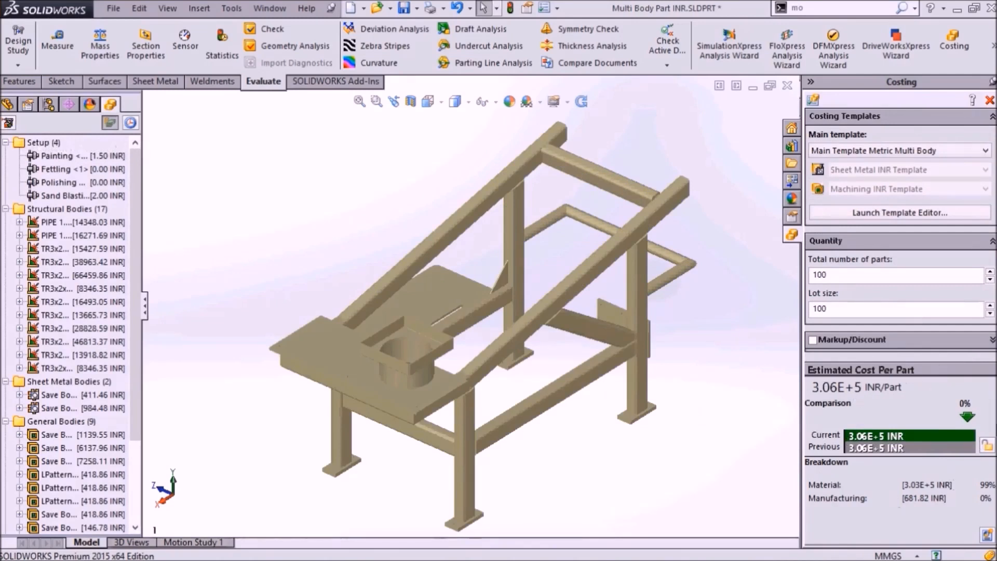
double_click(65, 238)
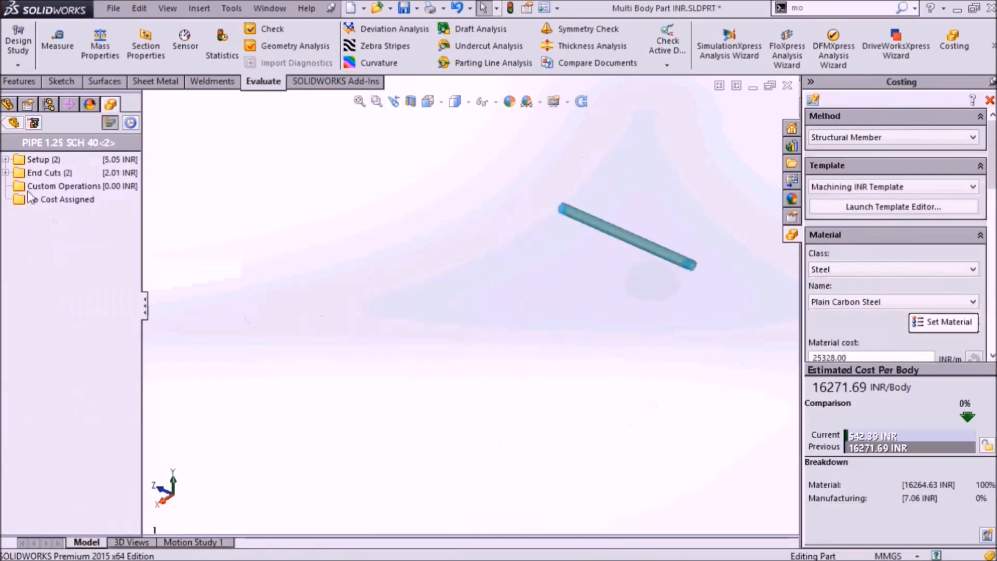
click(6, 173)
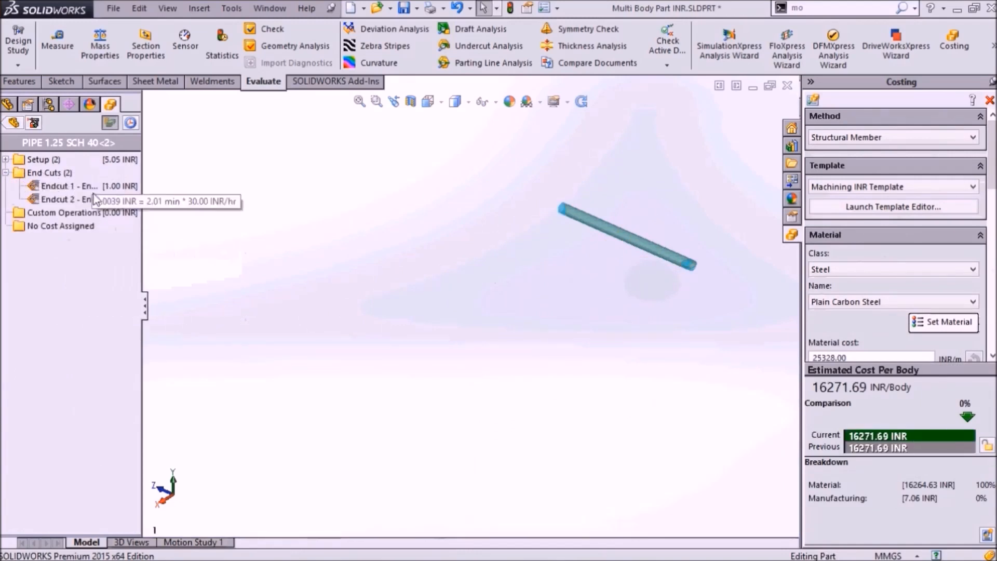
click(14, 124)
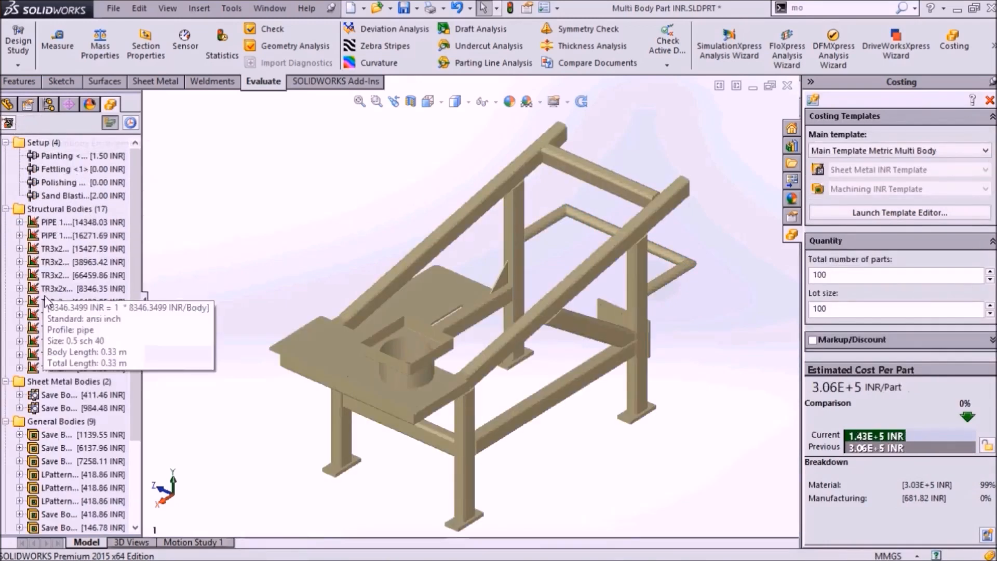
Inspect the cut path costs of the sheet metal body Save Bodies1[15] and return to the multibody costing
click(58, 396)
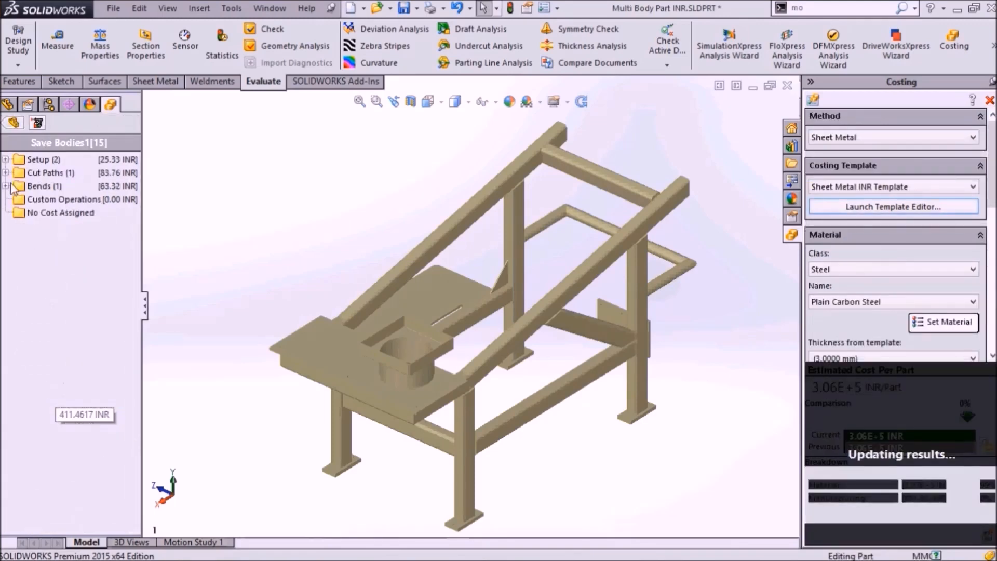
click(5, 173)
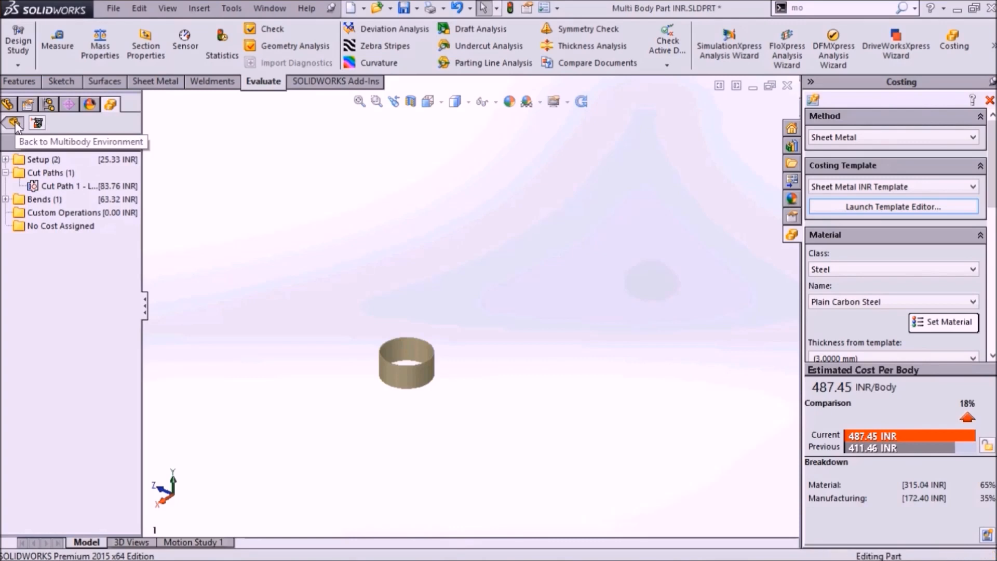
click(15, 123)
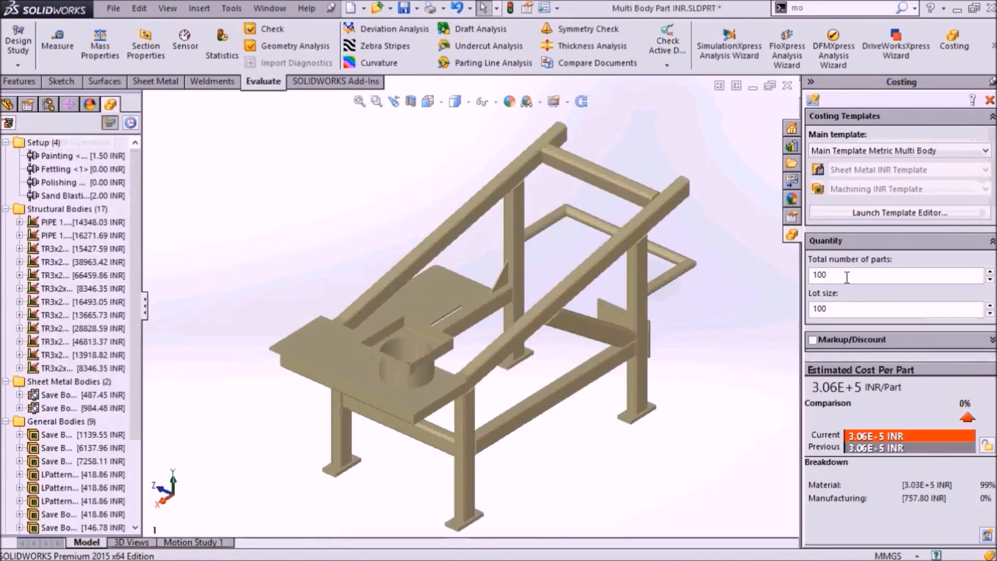
Set the total number of parts to 200
drag(848, 277, 801, 276)
text(200)
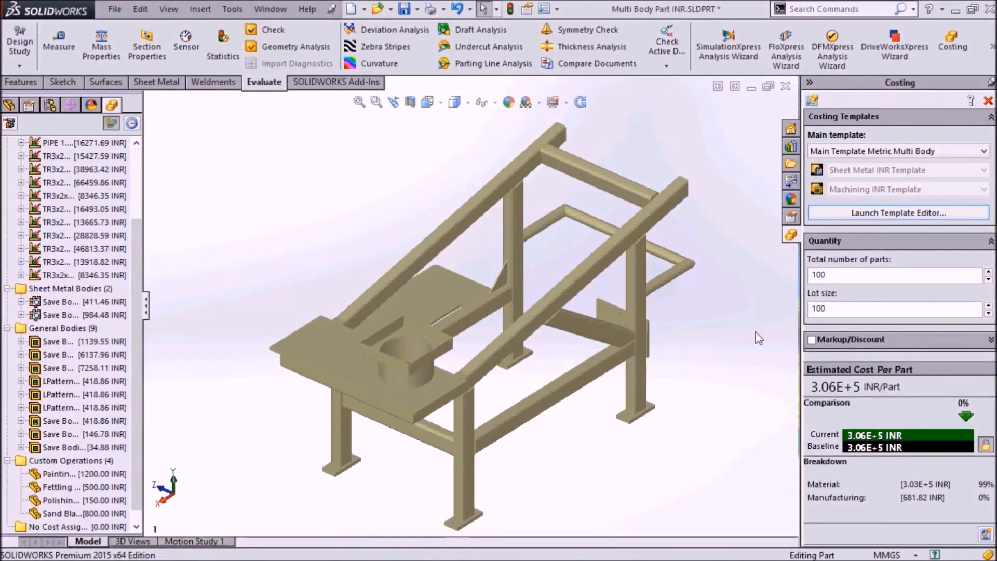
Open the Main Template Metric Multi Body costing template for editing and review its Custom, Weld Bead, Fillet Bead and General settings
click(922, 217)
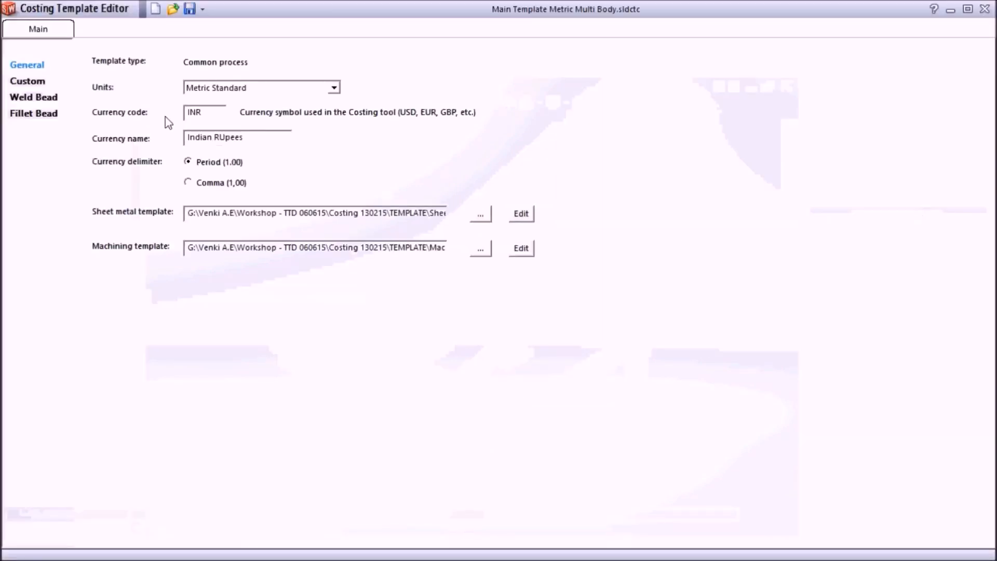
click(21, 82)
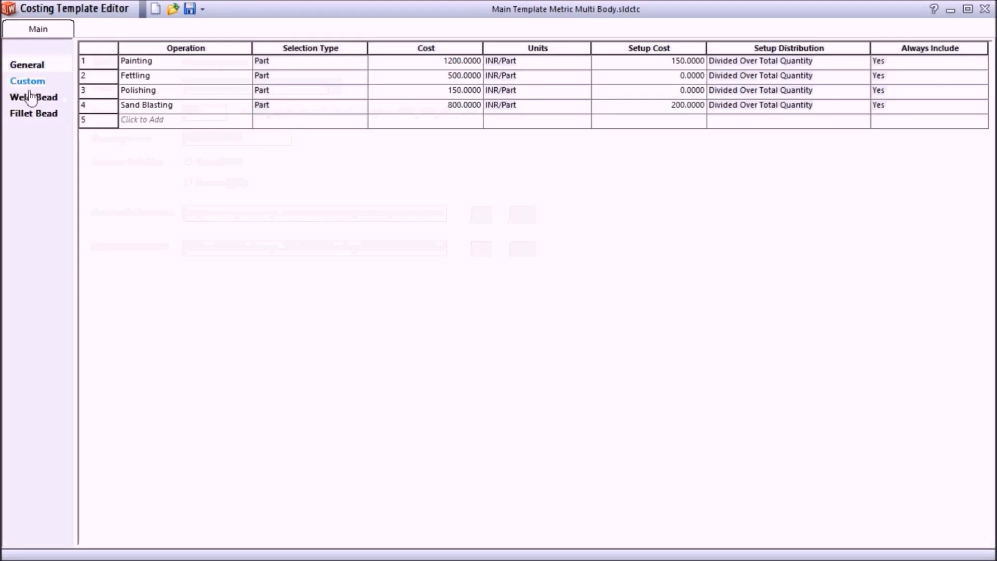
click(31, 98)
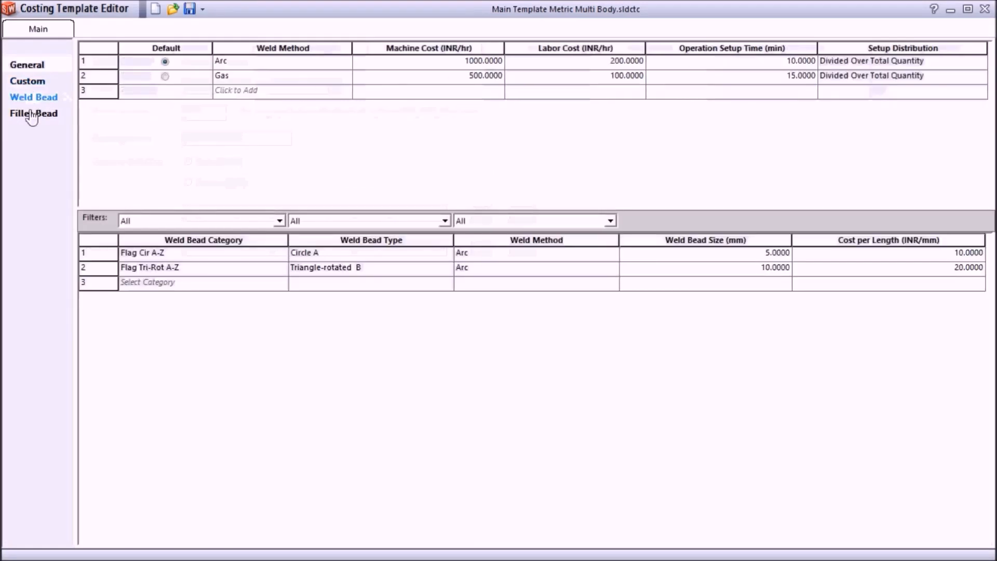
click(31, 114)
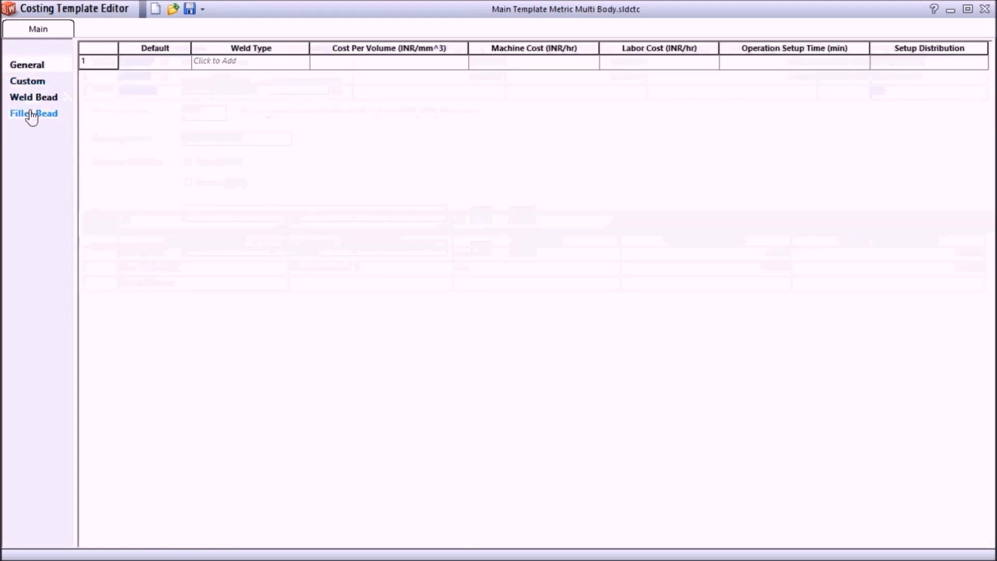
click(32, 65)
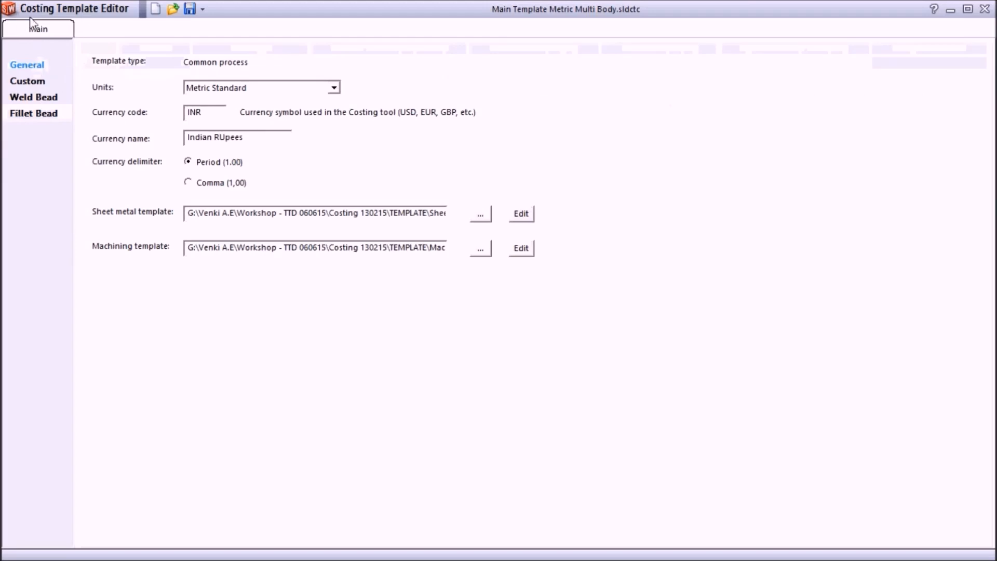
Open the Sheet Metal INR template for editing, review its Material, Thickness, operation and General settings, and return to the main template
click(524, 215)
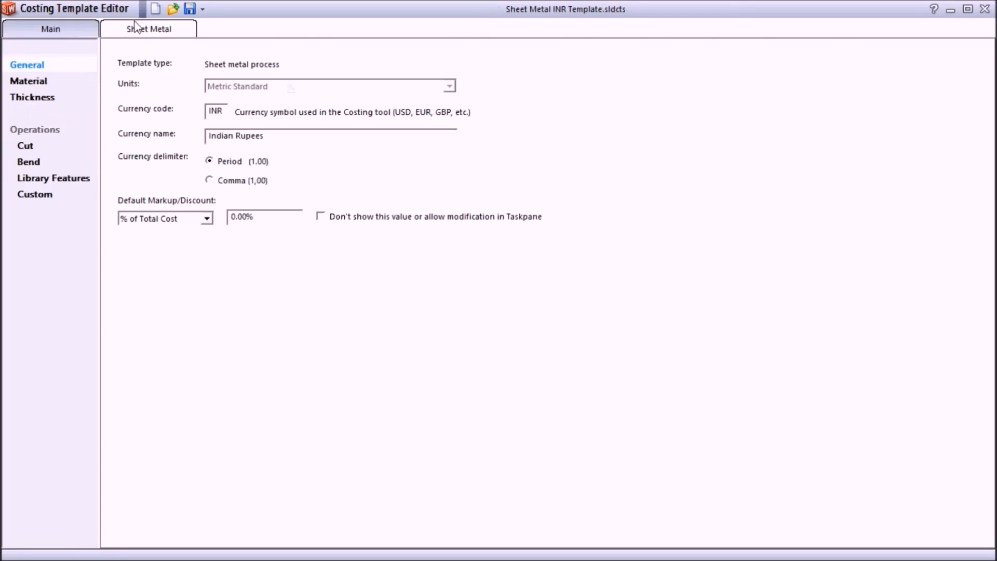
click(22, 82)
click(33, 99)
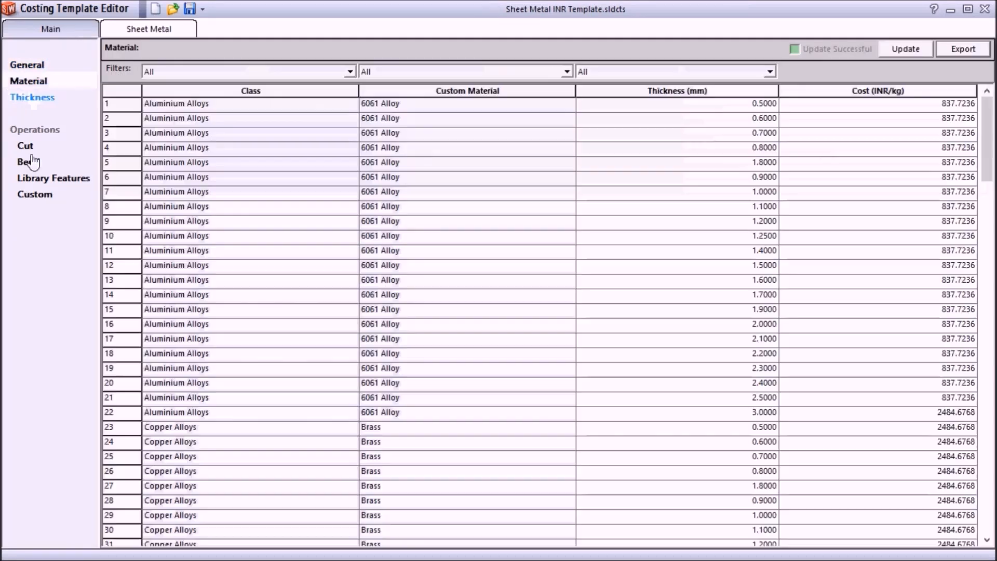
click(30, 146)
click(33, 162)
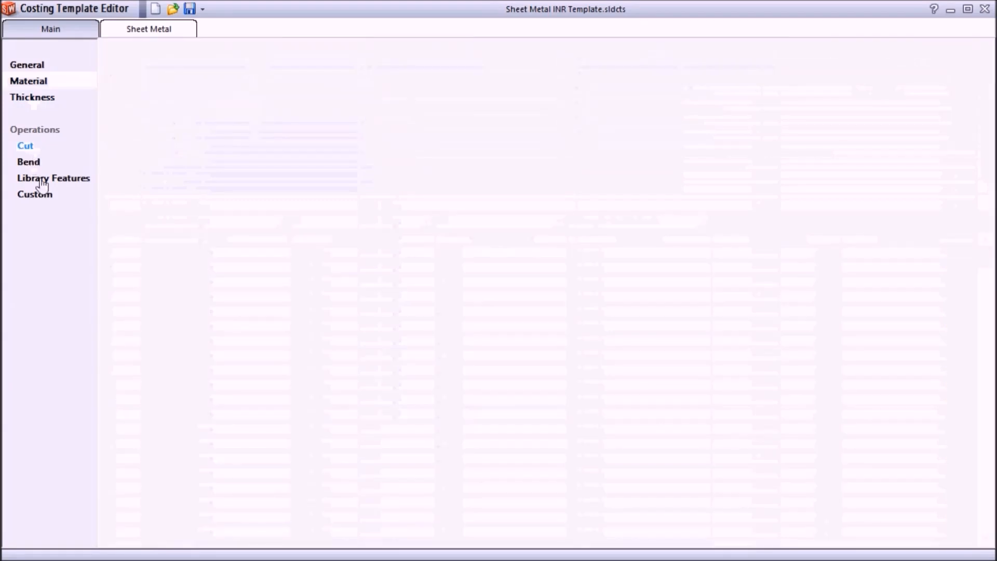
click(42, 183)
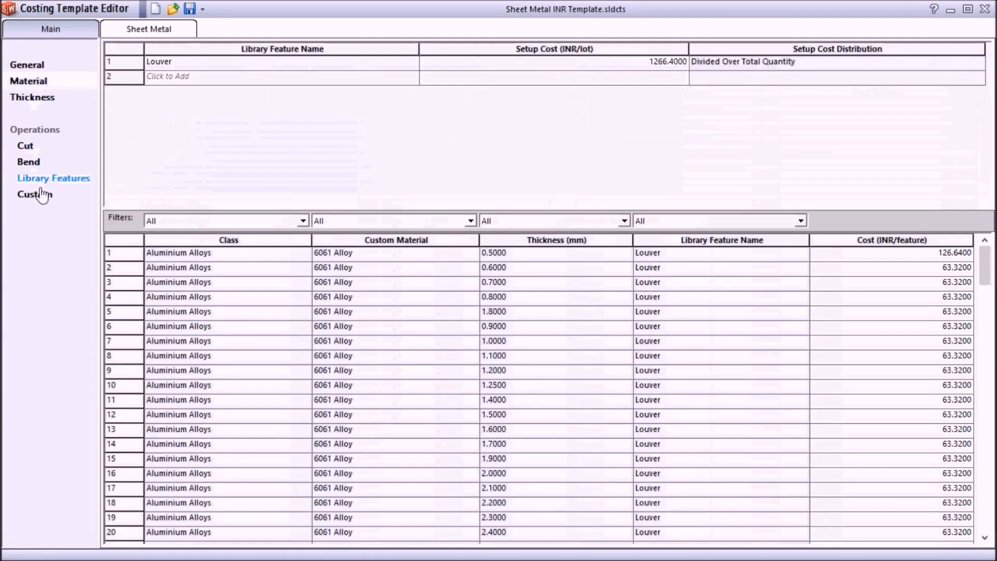
click(40, 194)
click(39, 65)
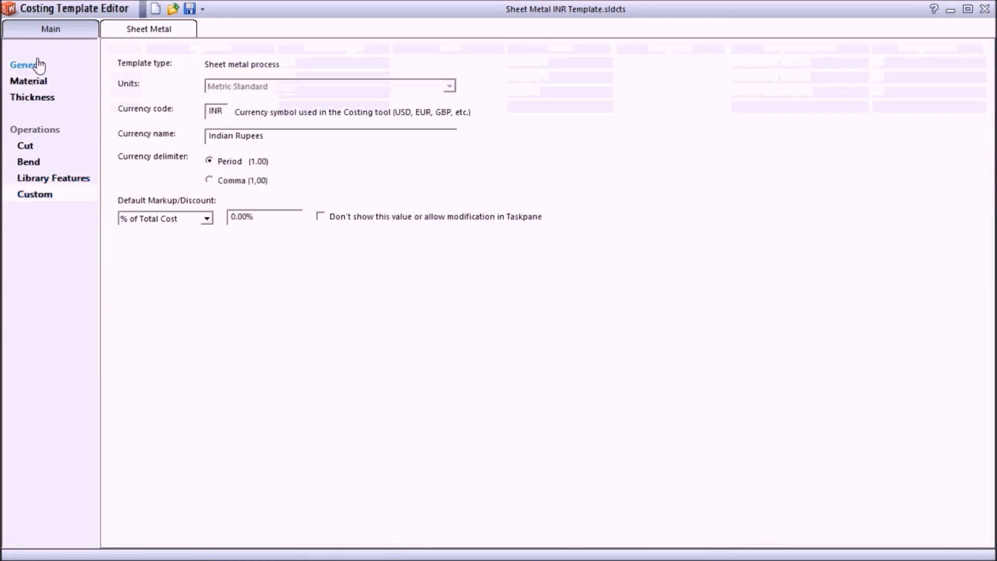
click(67, 32)
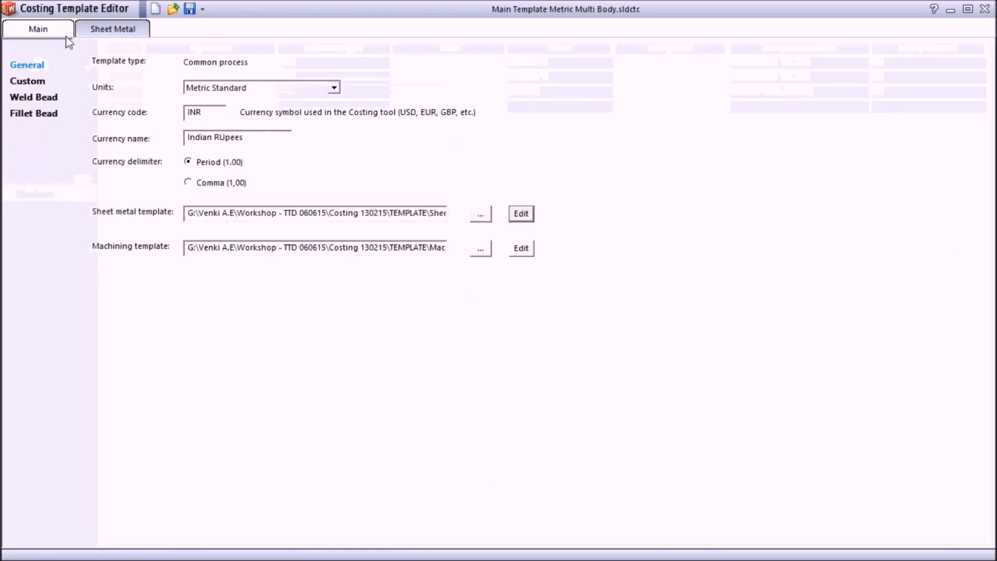
Open the Machining INR template for editing and review its material costs, including plastic, casting, 3D printing and structural members, and its machine settings
click(527, 251)
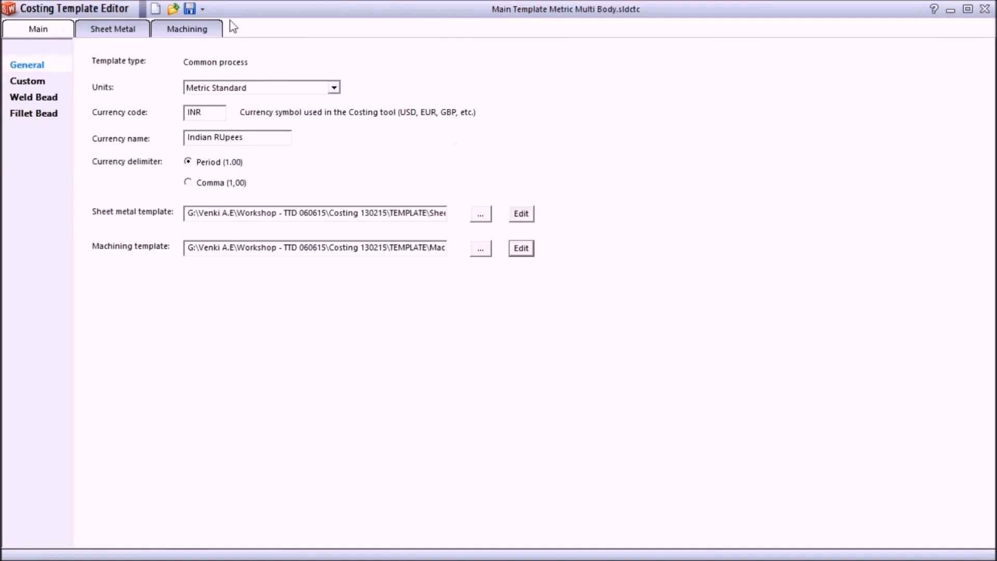
click(216, 30)
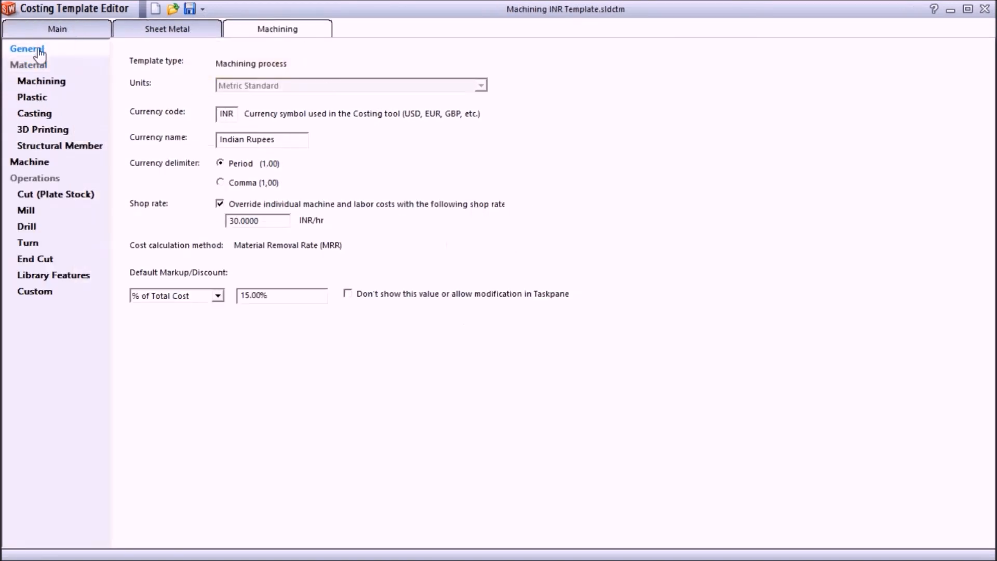
click(39, 86)
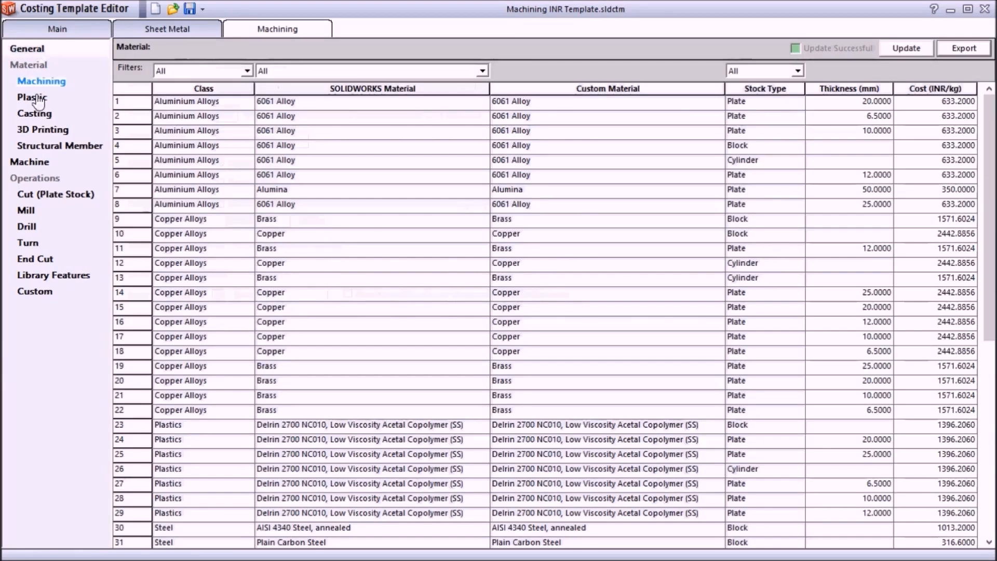
click(35, 97)
click(40, 115)
click(39, 131)
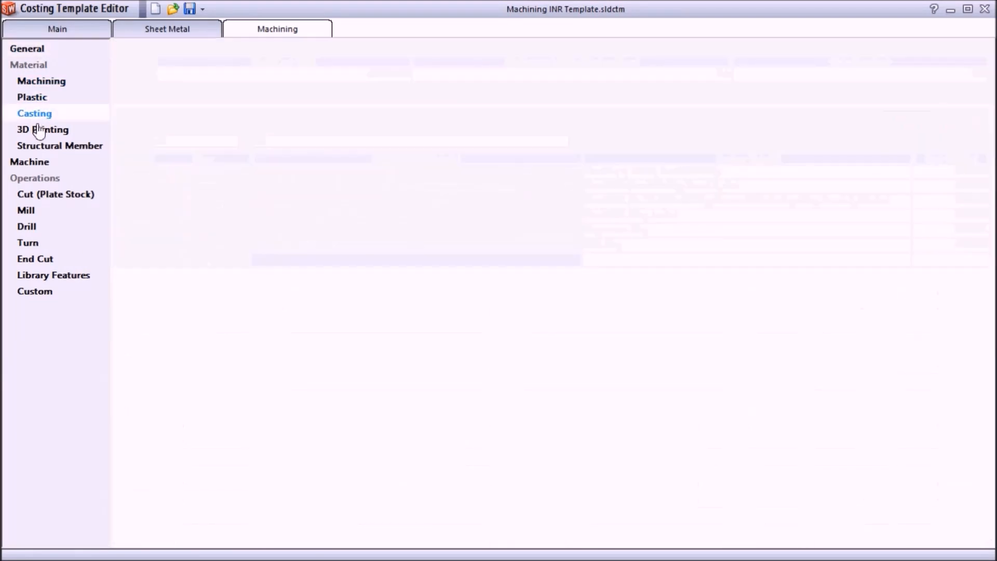
click(42, 151)
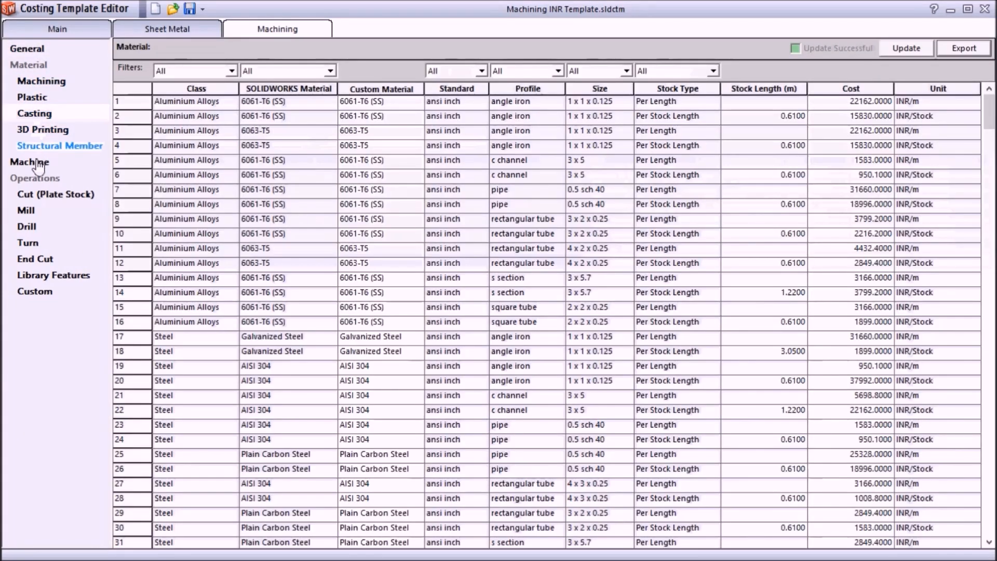
click(37, 162)
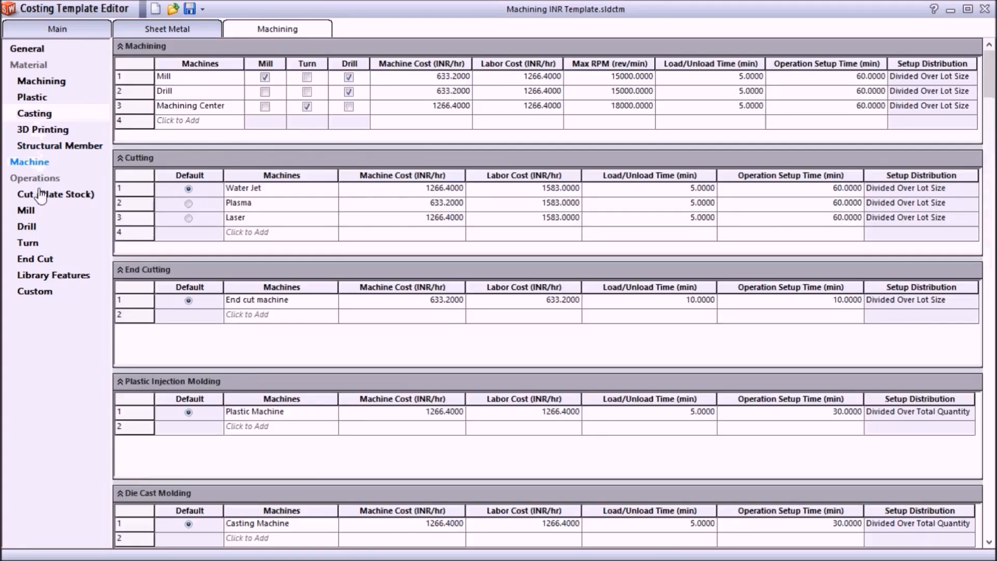
Review the machining template's operation costs from plate-stock cutting through End Cut, Library Features and Custom, and return to the main template
click(40, 196)
click(31, 211)
click(27, 228)
click(32, 244)
click(37, 260)
click(39, 272)
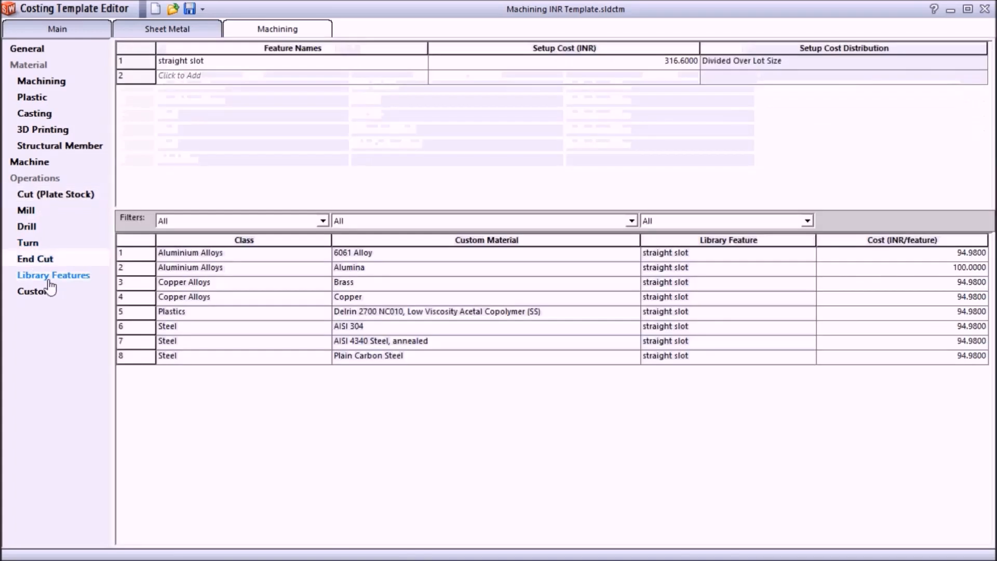
click(36, 296)
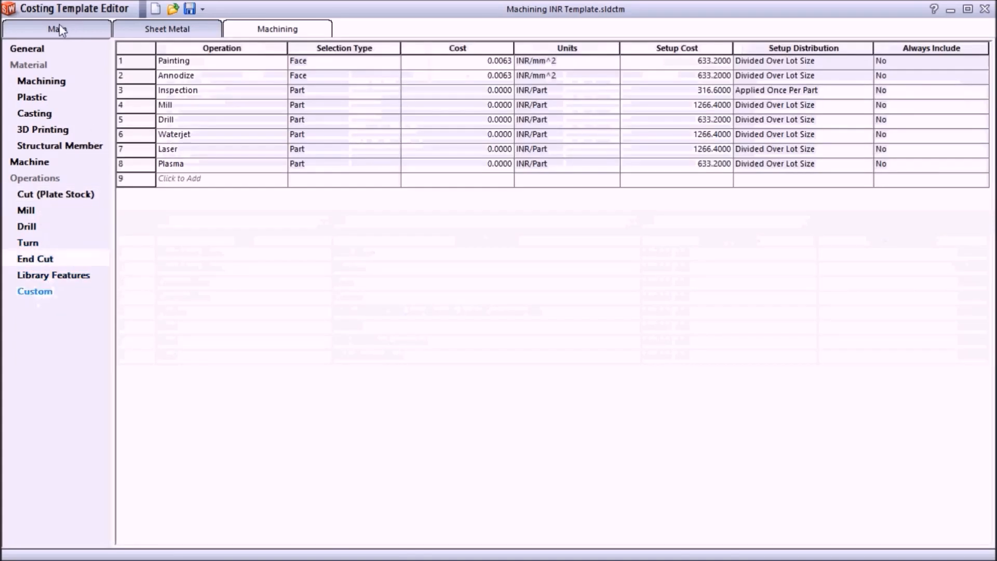
click(59, 28)
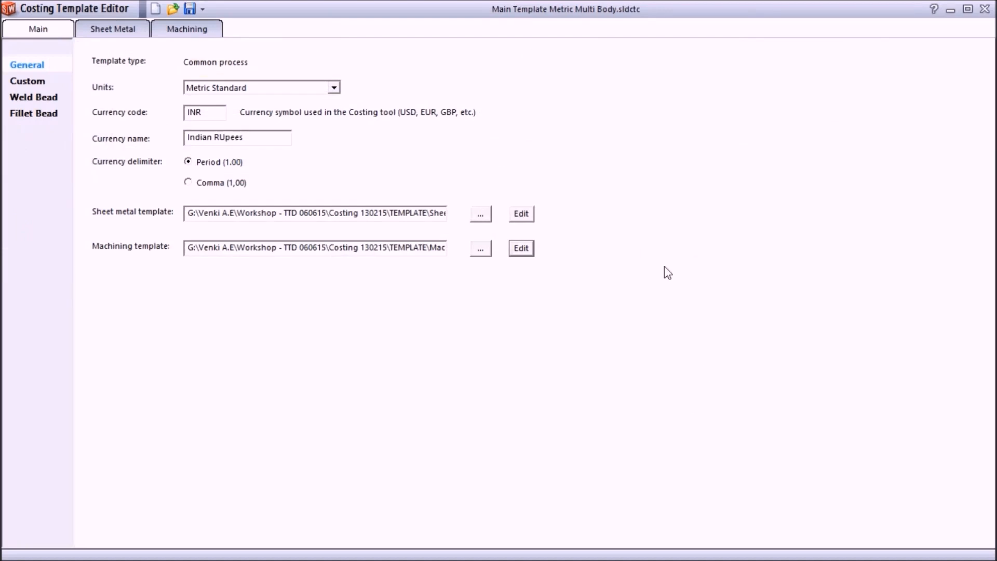
Save a copy of the main template to the Desktop as Main Template Metric Multi Body Modified Template.sldctc and close the template editor
click(203, 9)
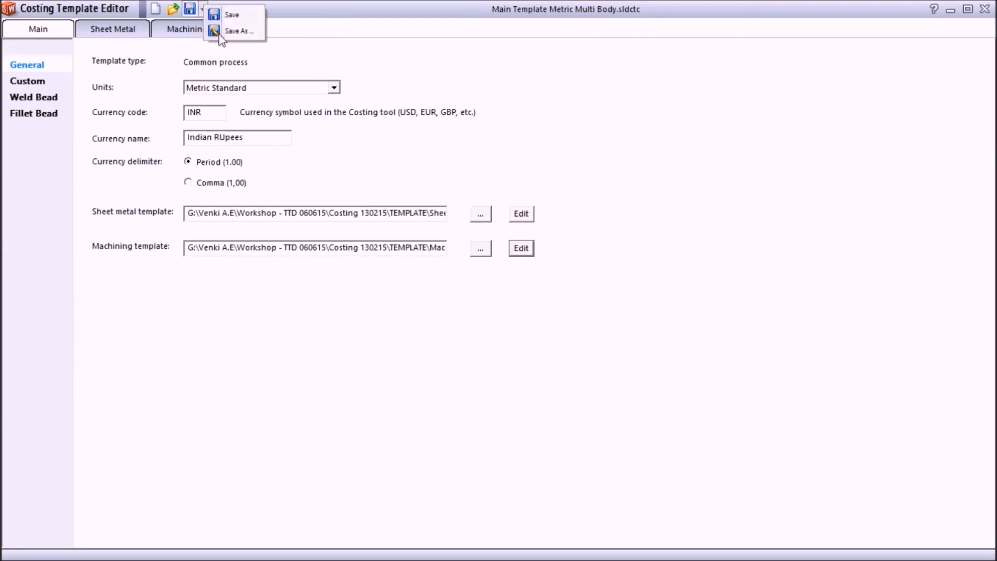
click(237, 31)
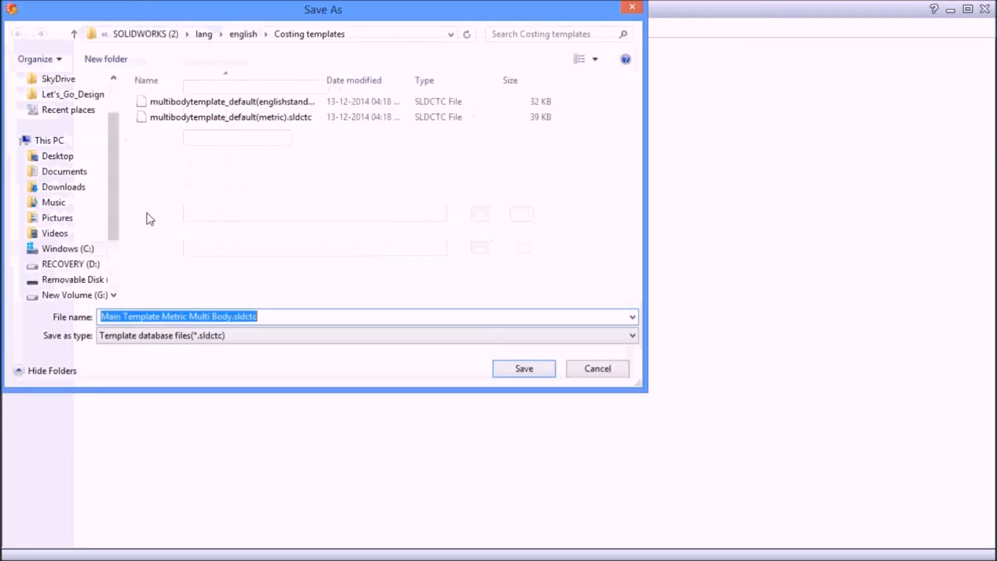
scroll(116, 138, up, 2)
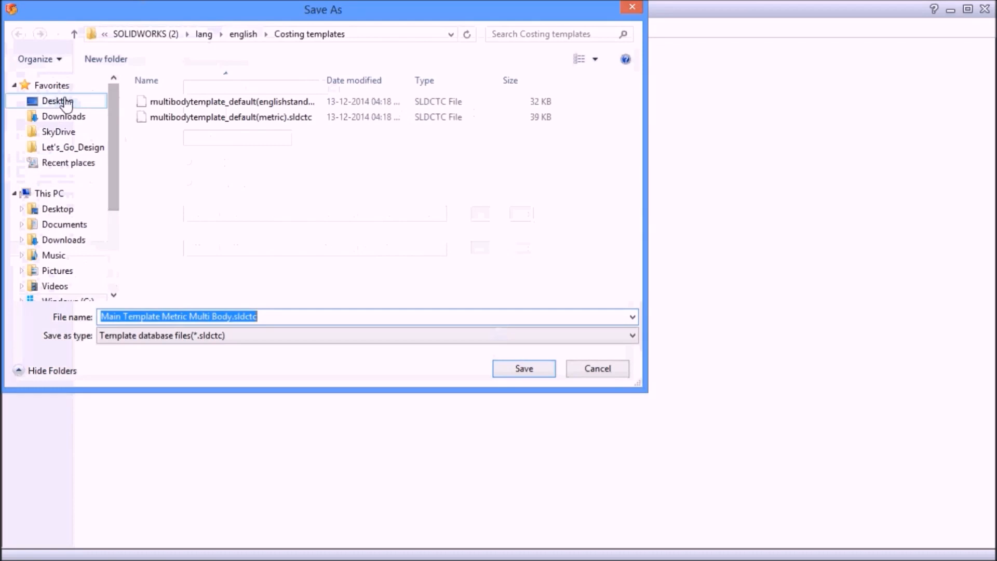
click(63, 101)
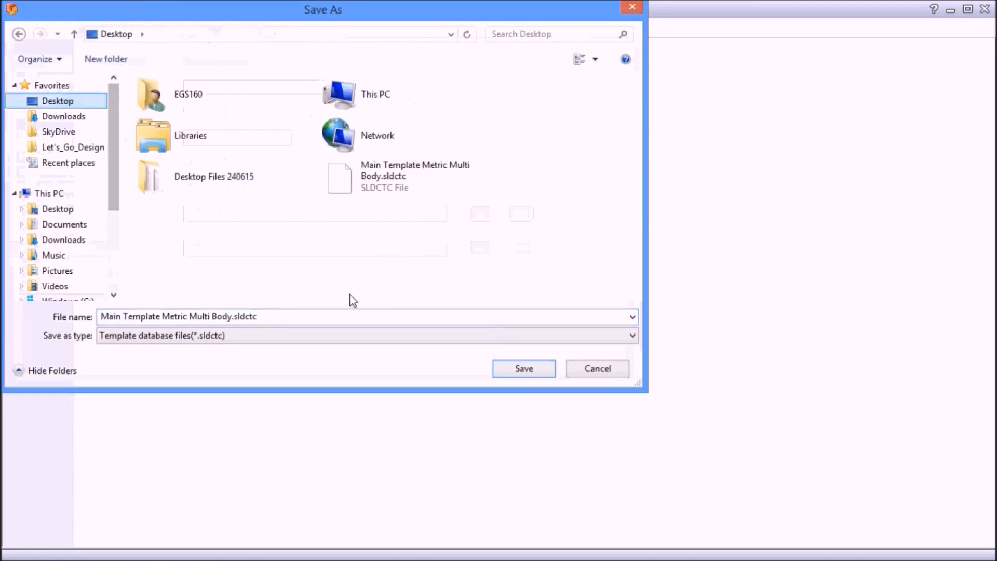
click(232, 317)
click(231, 316)
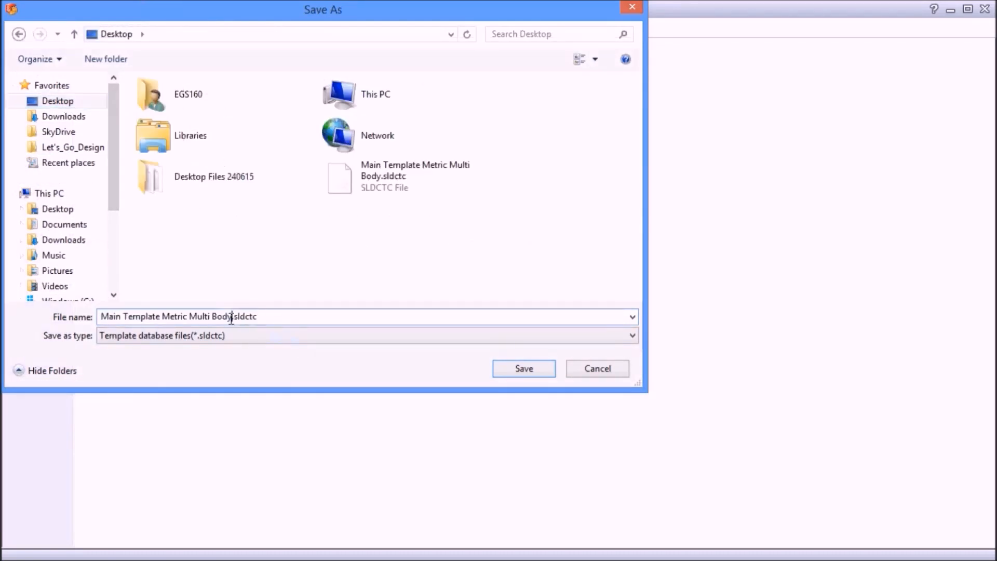
text(Modified Template)
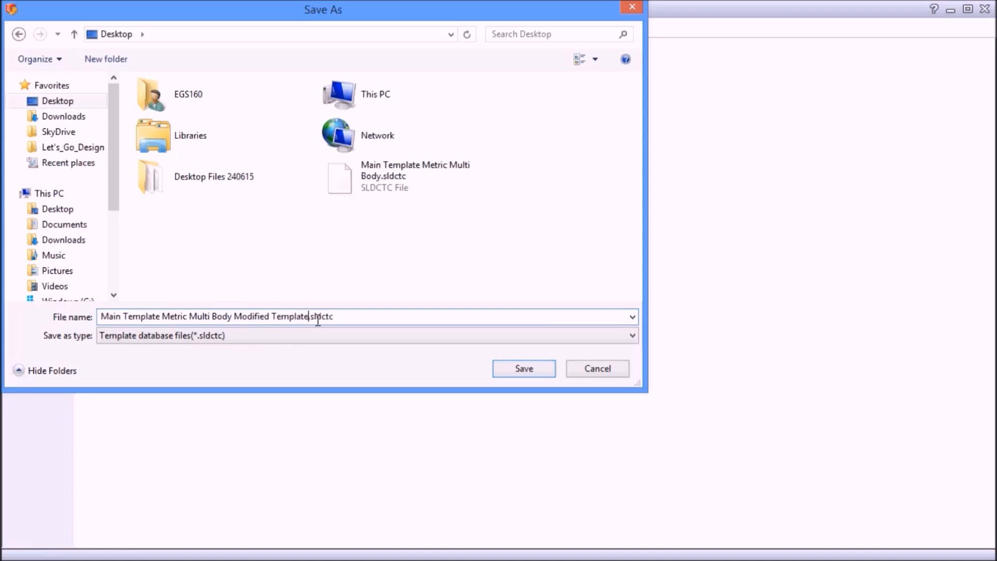
click(525, 369)
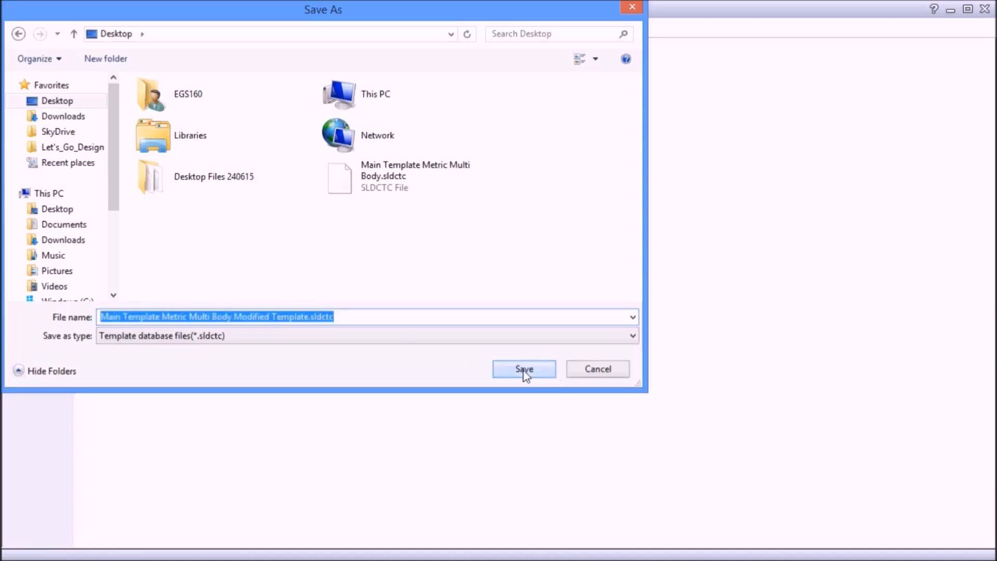
click(984, 9)
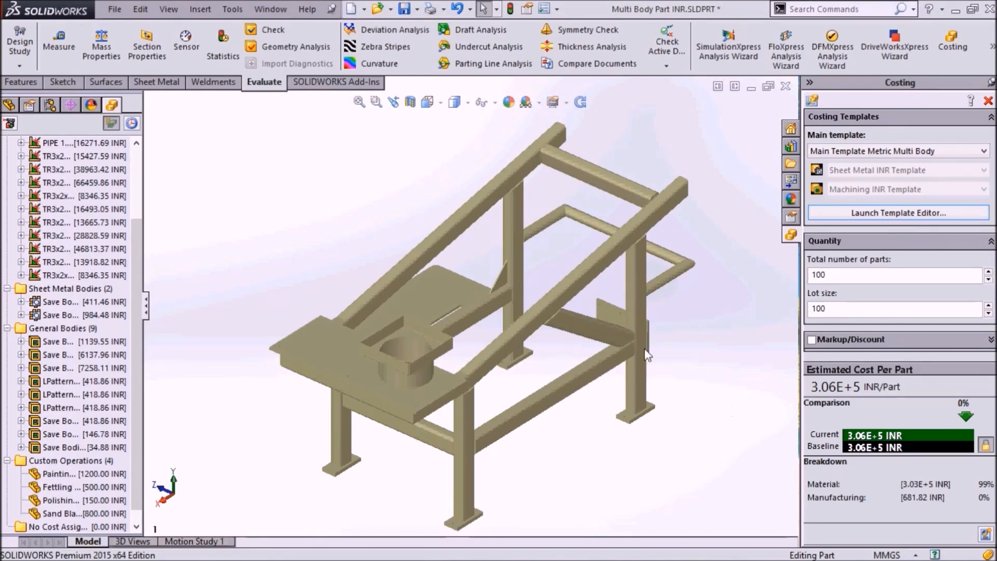
Save a copy of the part without costing data to the Desktop as Multi Body Part INR_nocost.SLDPRT
click(418, 9)
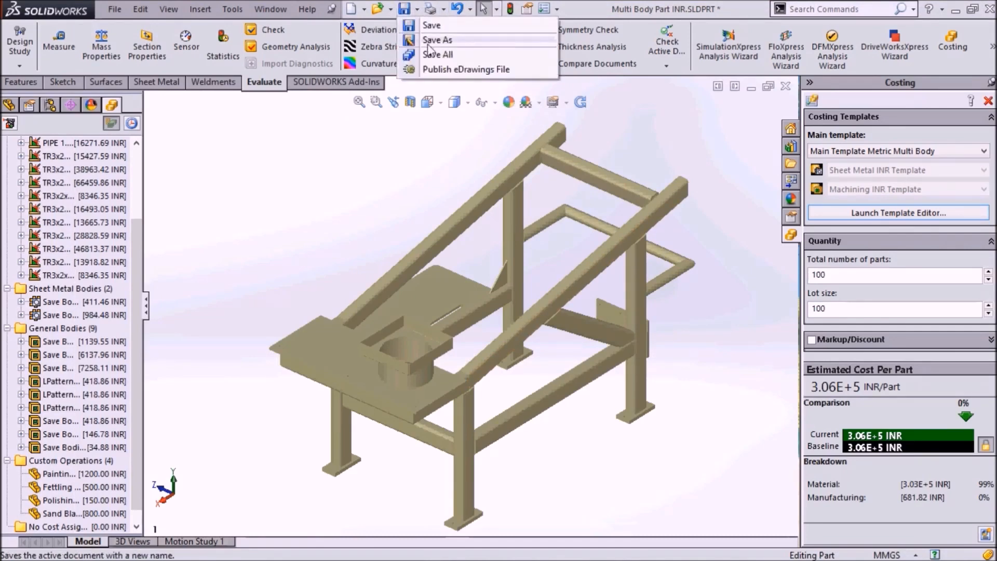
click(429, 46)
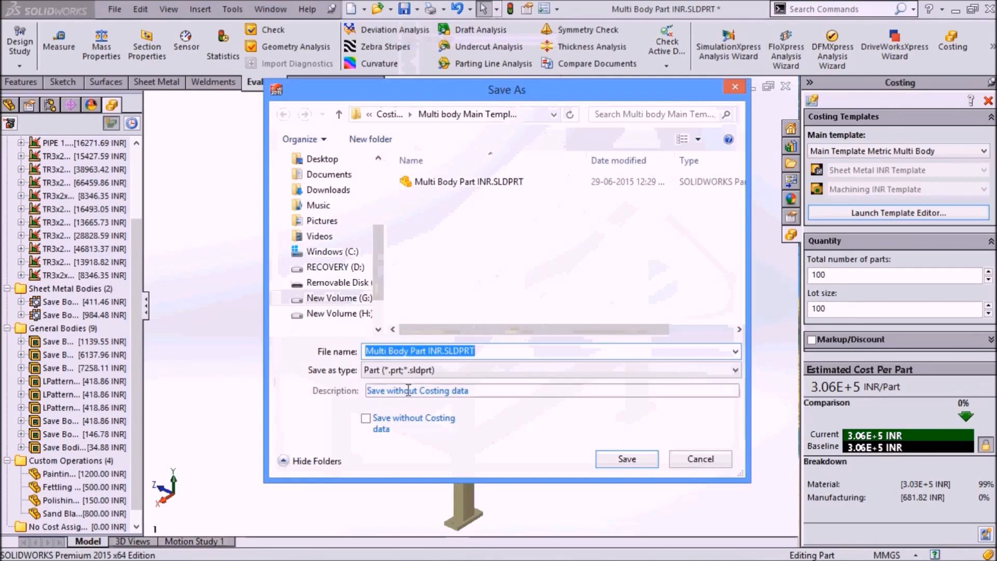
click(367, 418)
click(367, 419)
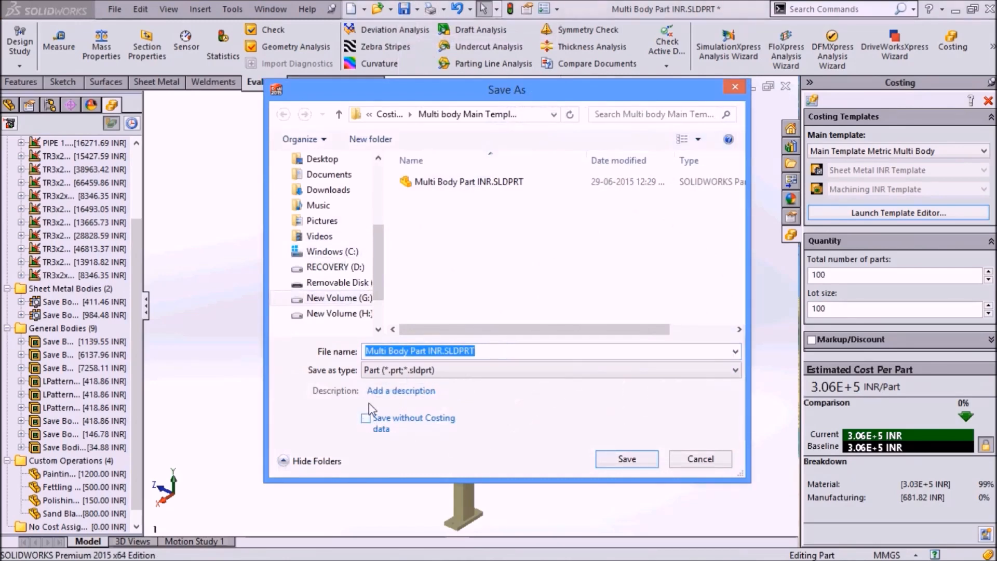
drag(383, 234, 383, 172)
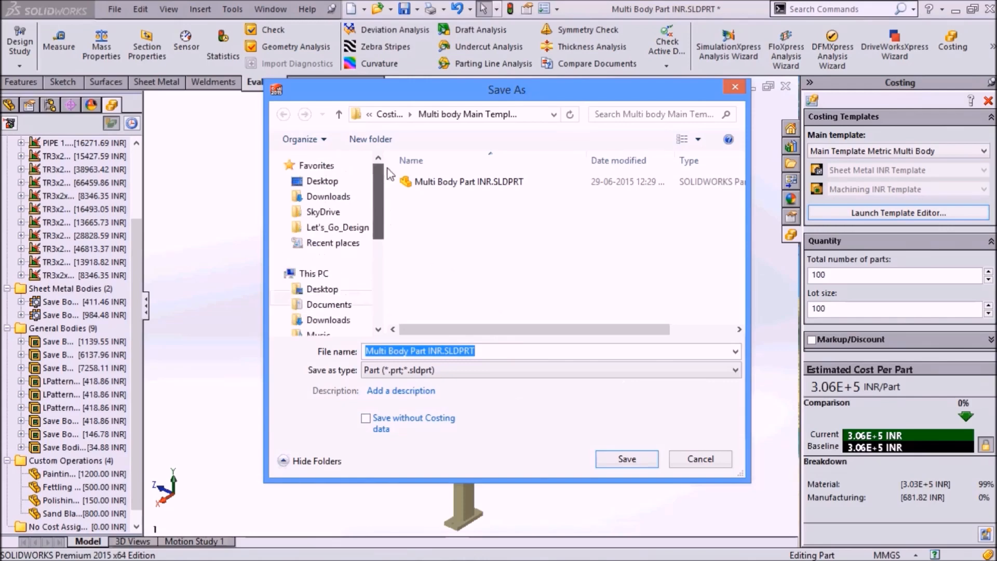
click(322, 182)
click(366, 419)
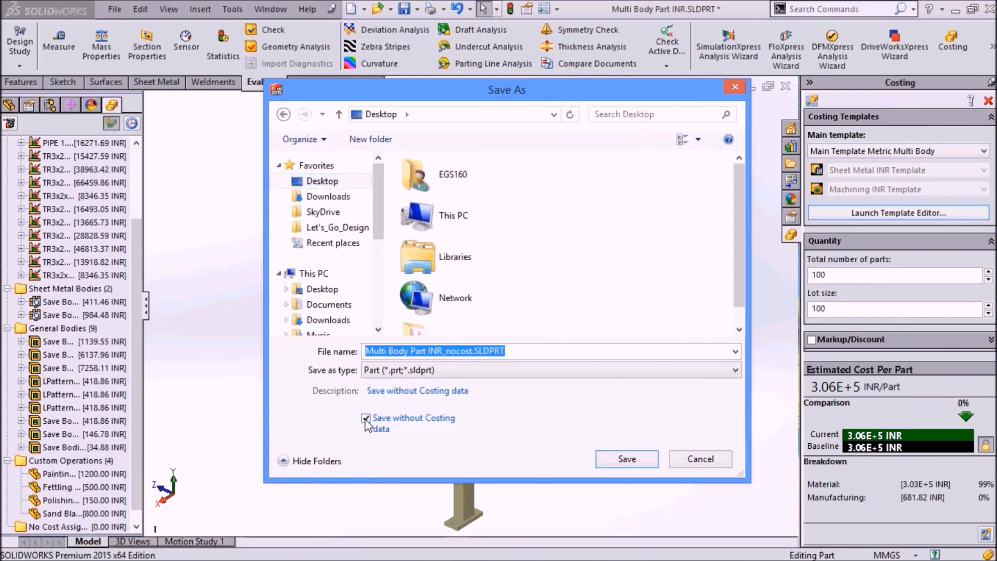
click(627, 459)
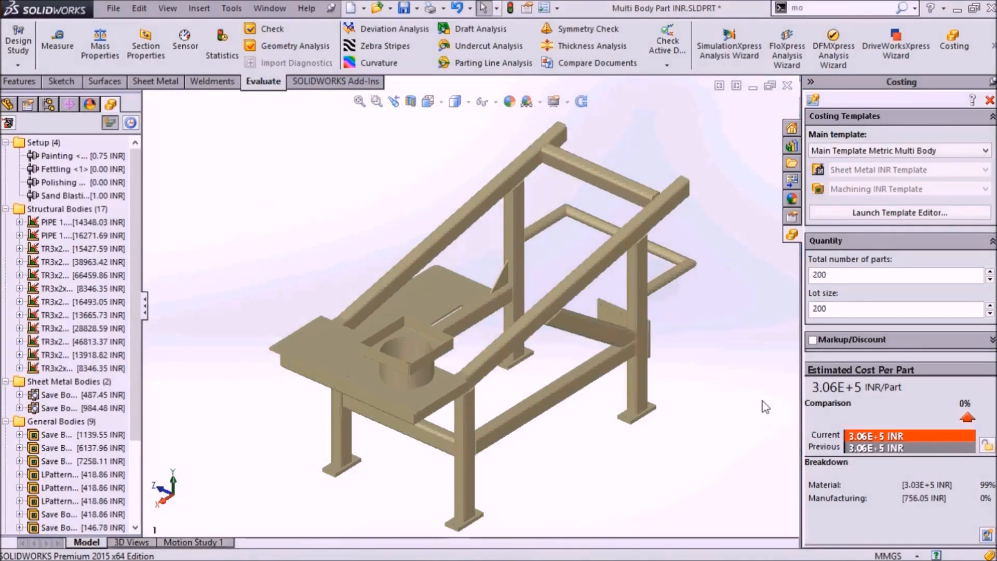
Examine the report options for the whole part and for structural member PIPE 1.25 SCH 40<2>, without publishing, and return to the multibody costing
click(987, 535)
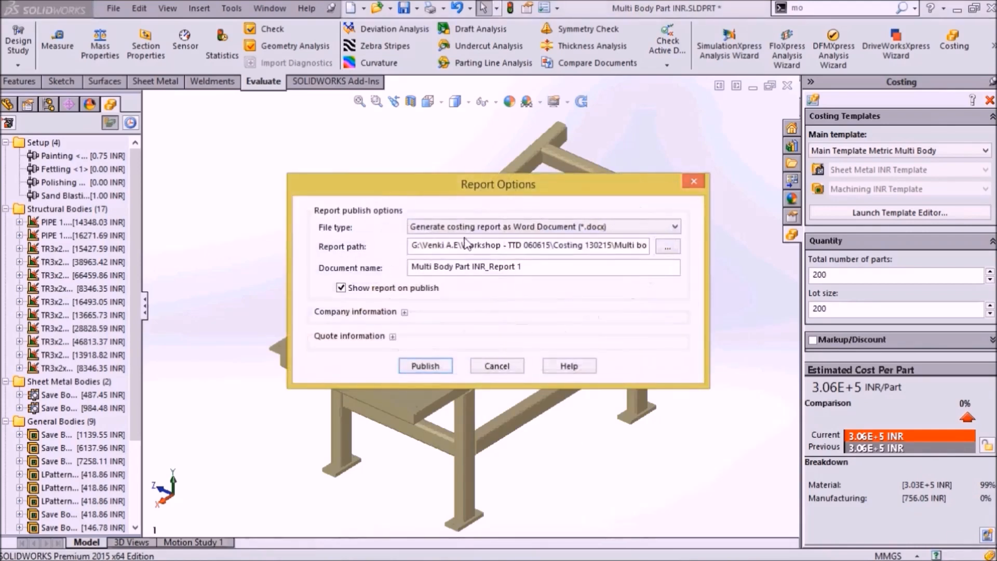
click(496, 366)
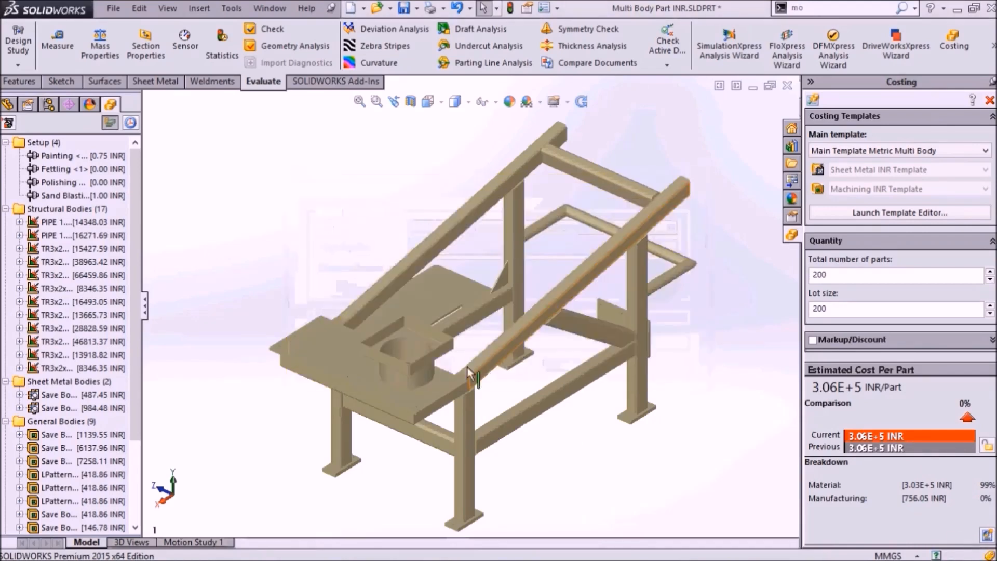
double_click(54, 236)
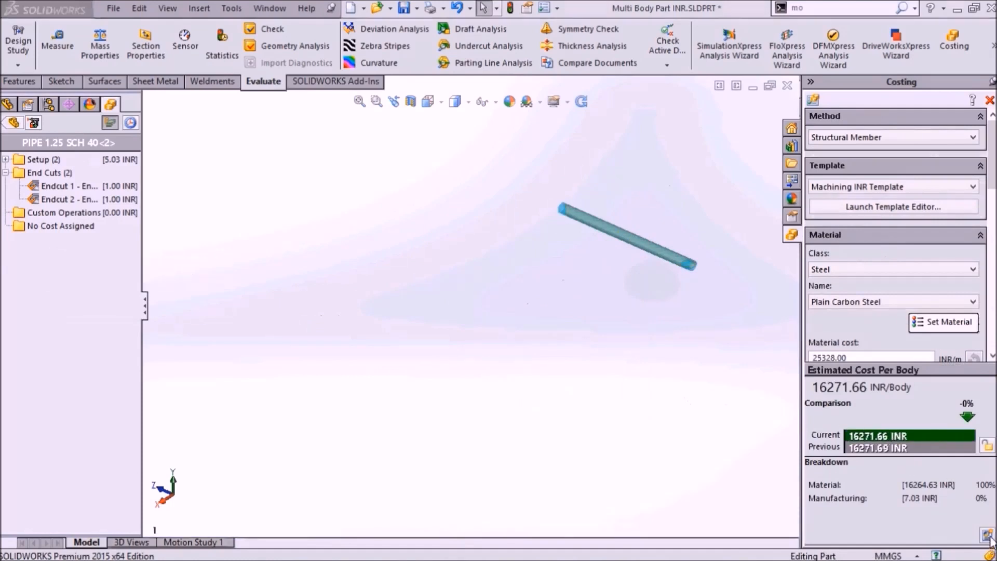
click(988, 537)
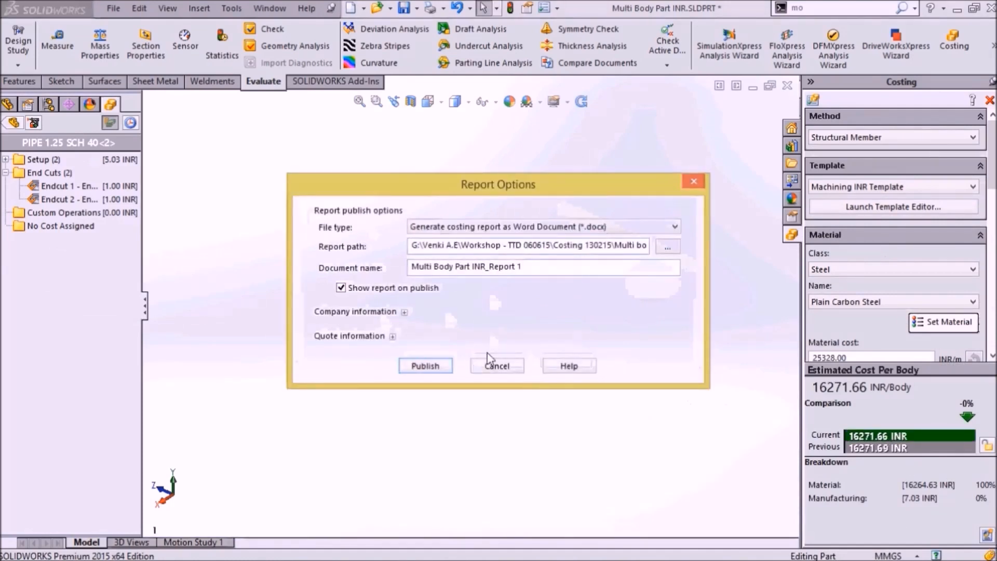
click(498, 366)
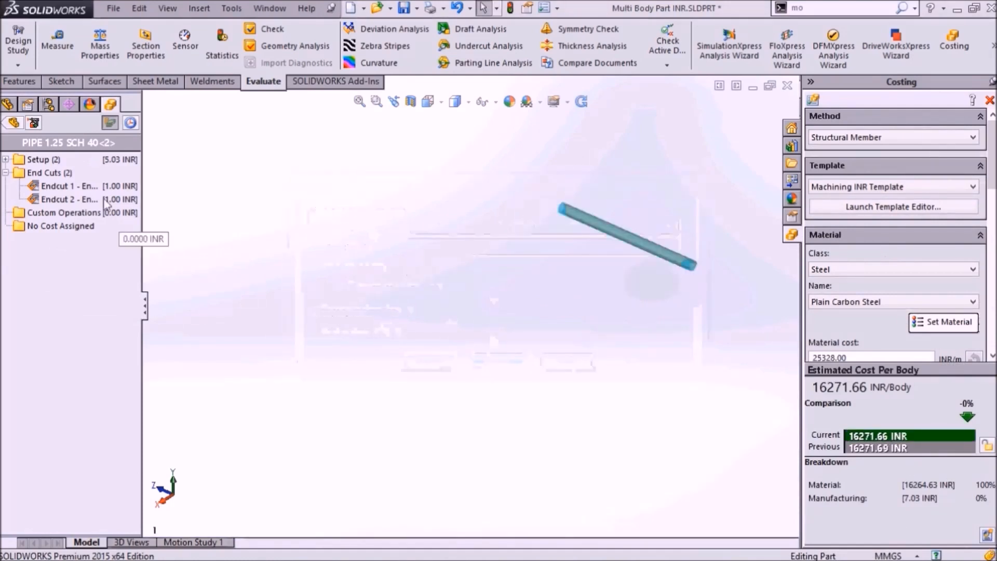
click(14, 123)
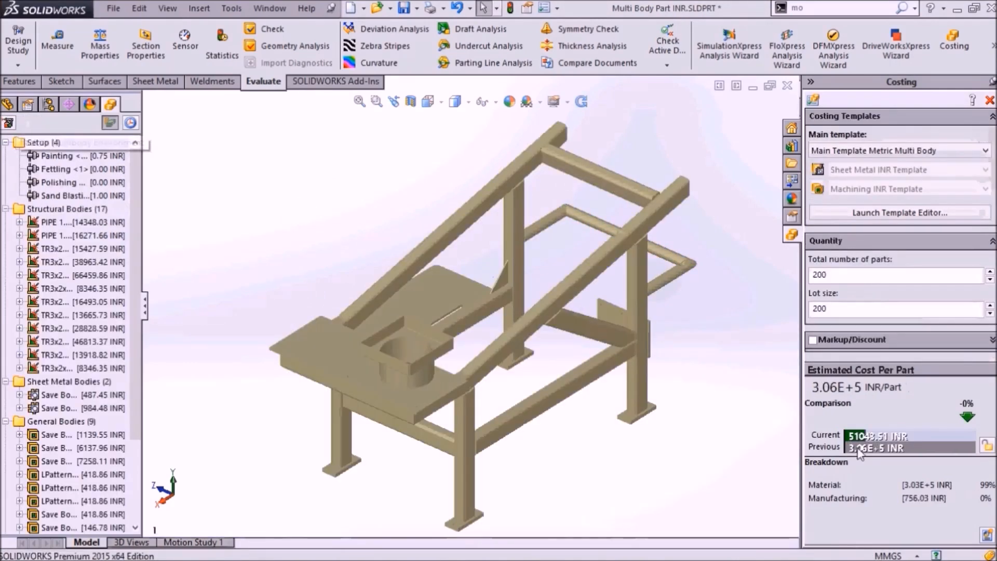
Review the company and quote information fields in the multibody costing report options and dismiss them without publishing
click(987, 535)
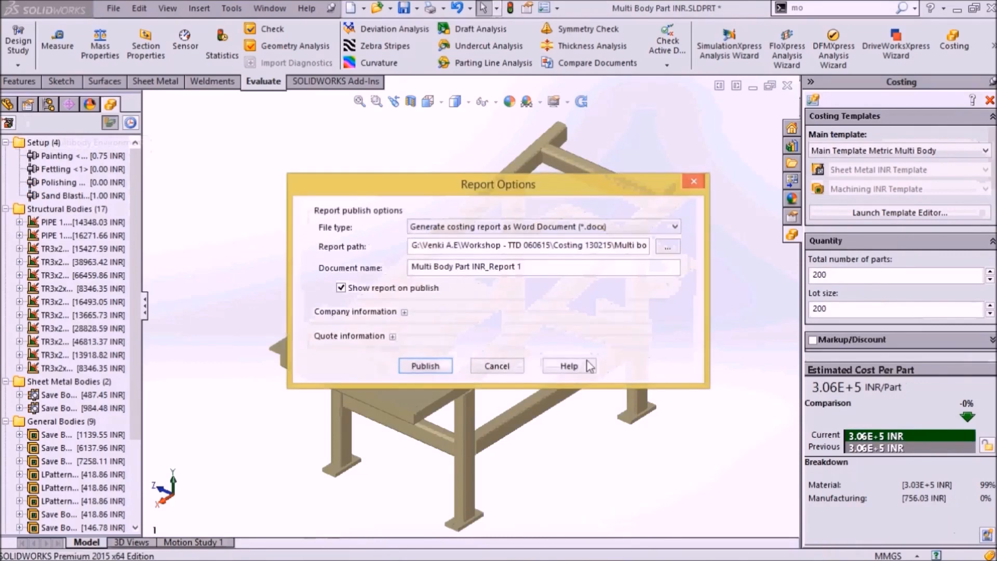
click(404, 313)
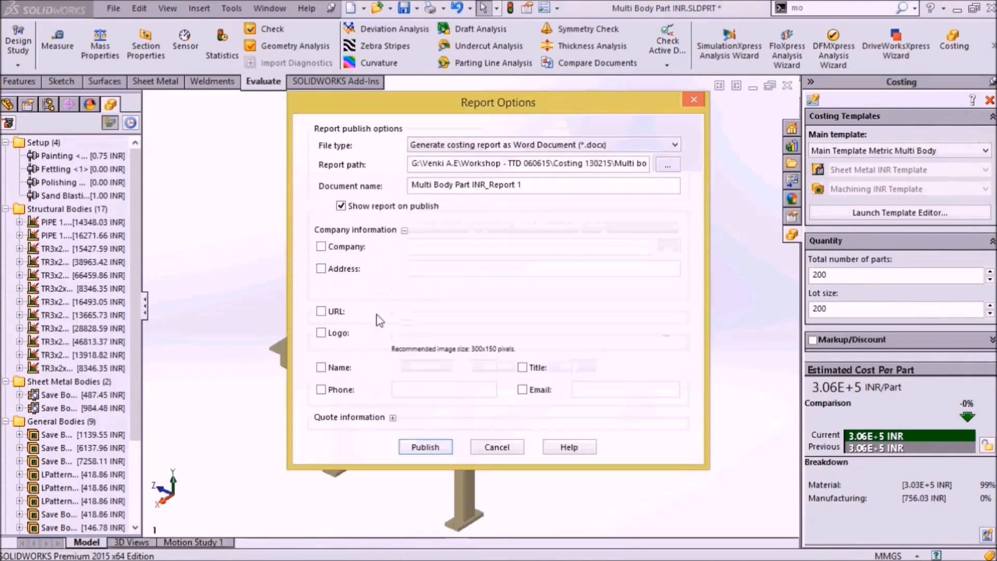
click(393, 418)
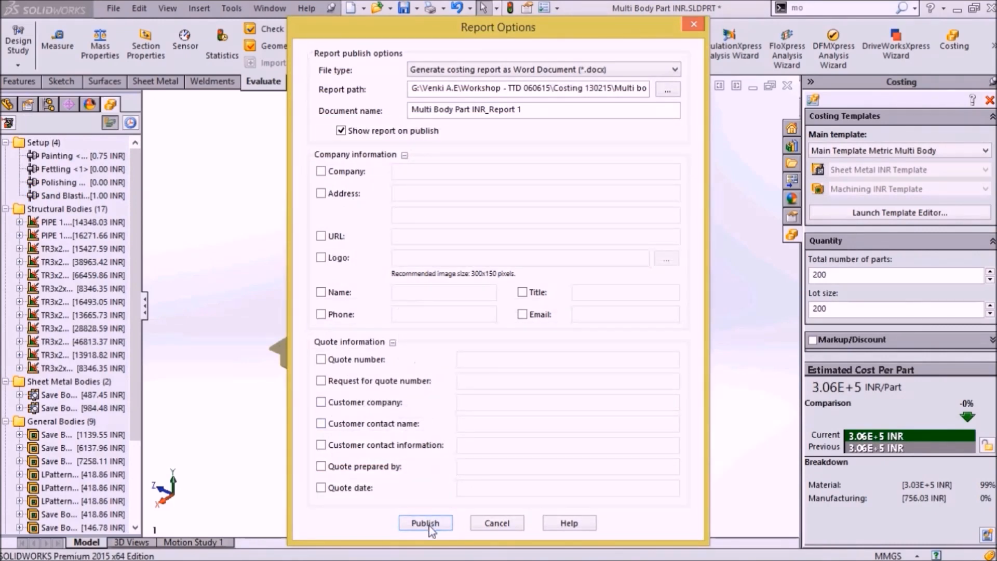
click(497, 523)
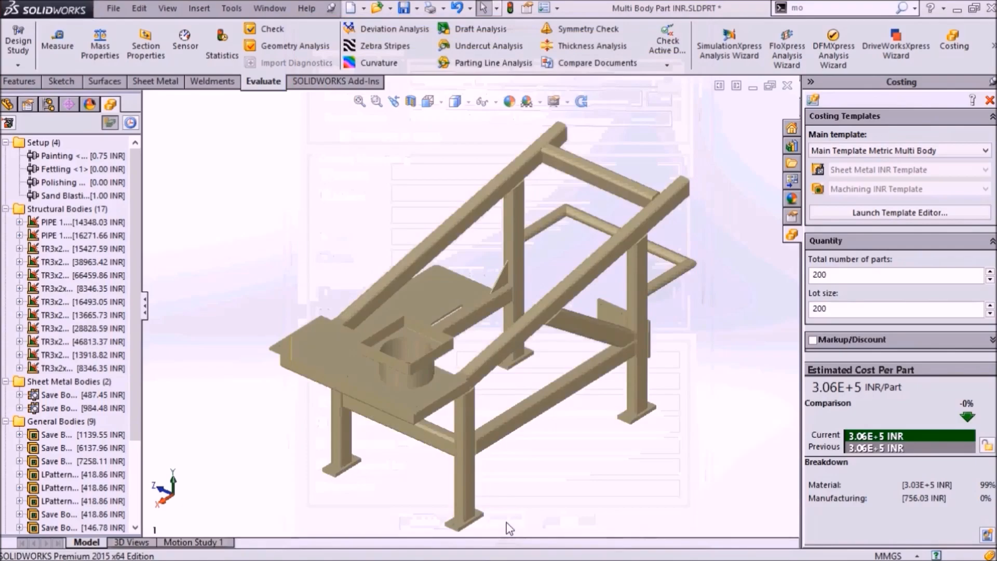